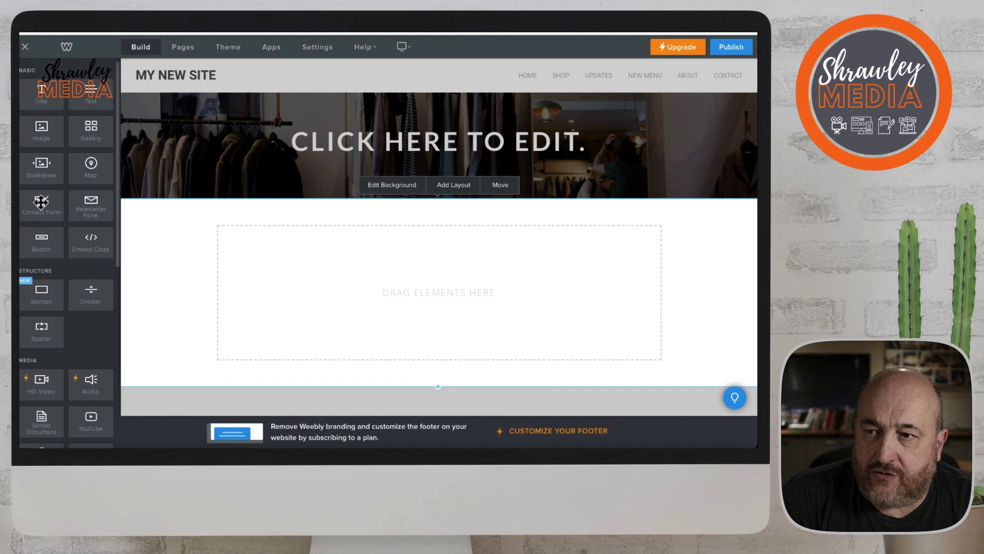
# Add a Contact Form to the empty section and change its heading to TITLE.
pyautogui.moveTo(41, 202); pyautogui.dragTo(297, 239)
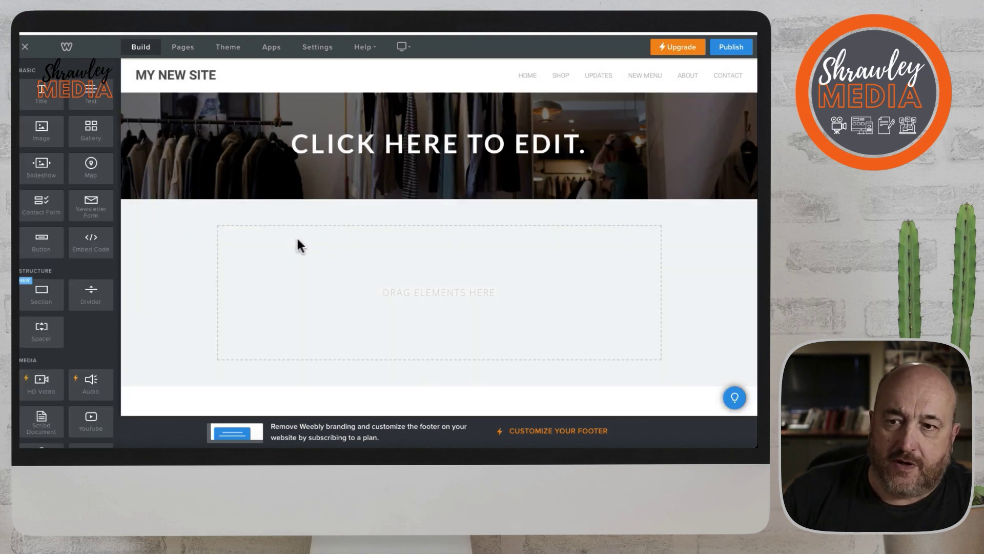
pyautogui.scroll(-3, 482, 293)
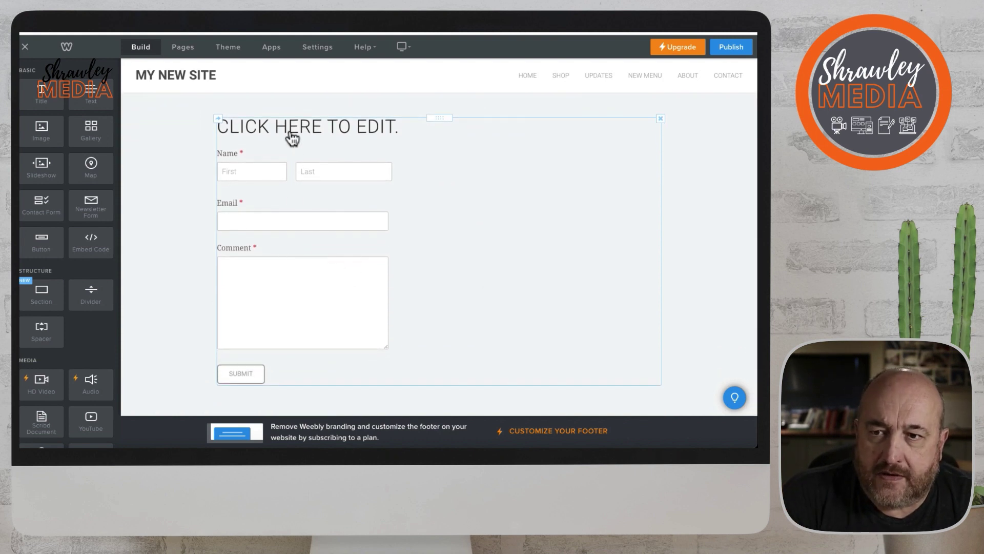
pyautogui.click(309, 128)
pyautogui.click(314, 132)
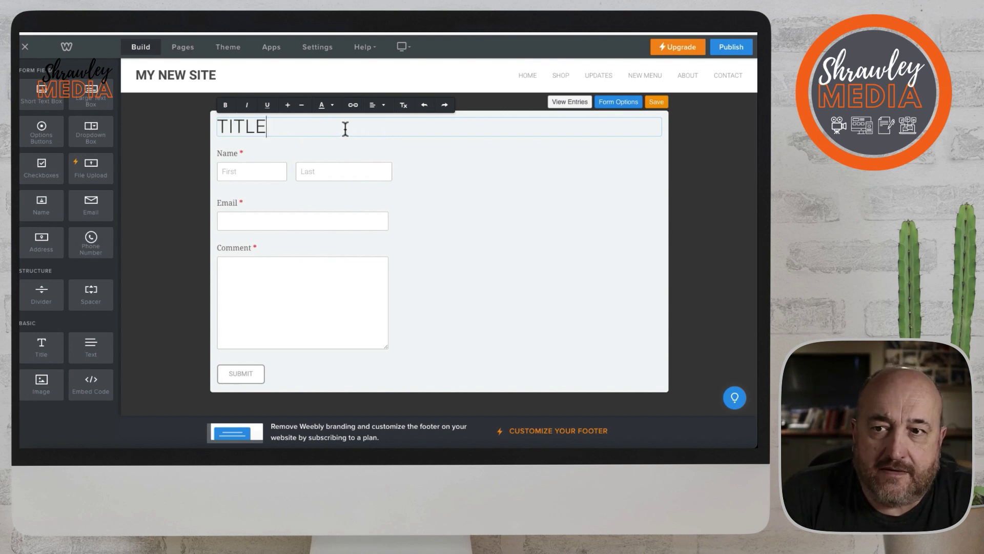
pyautogui.write('TITLE')
# Make the TITLE heading bold.
pyautogui.click(461, 172)
pyautogui.click(278, 129)
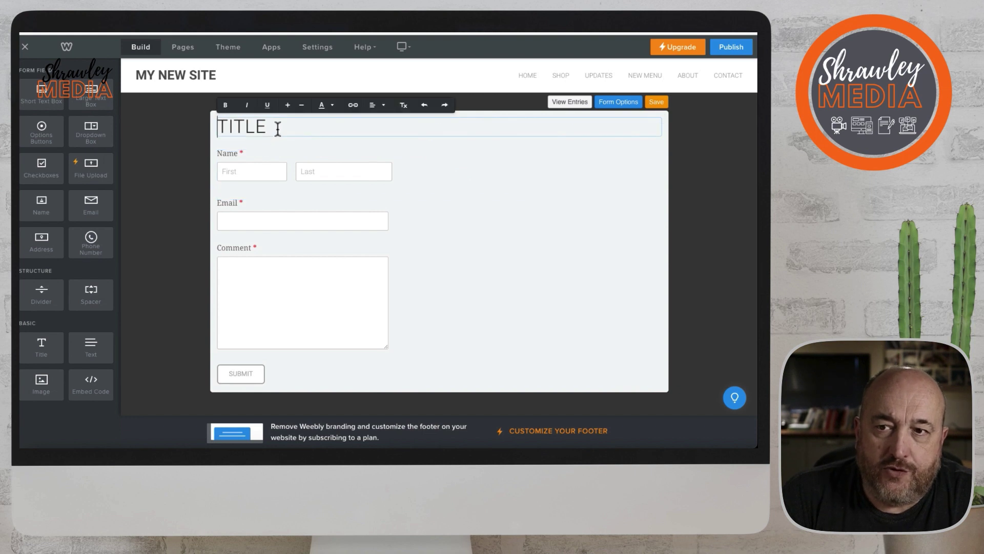
pyautogui.moveTo(278, 129); pyautogui.dragTo(220, 127)
pyautogui.click(225, 104)
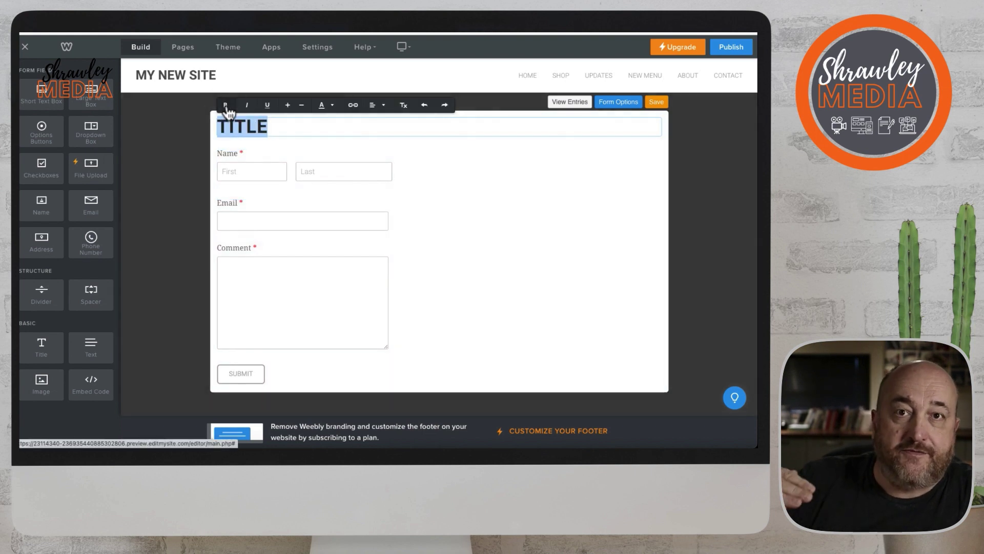
pyautogui.click(428, 175)
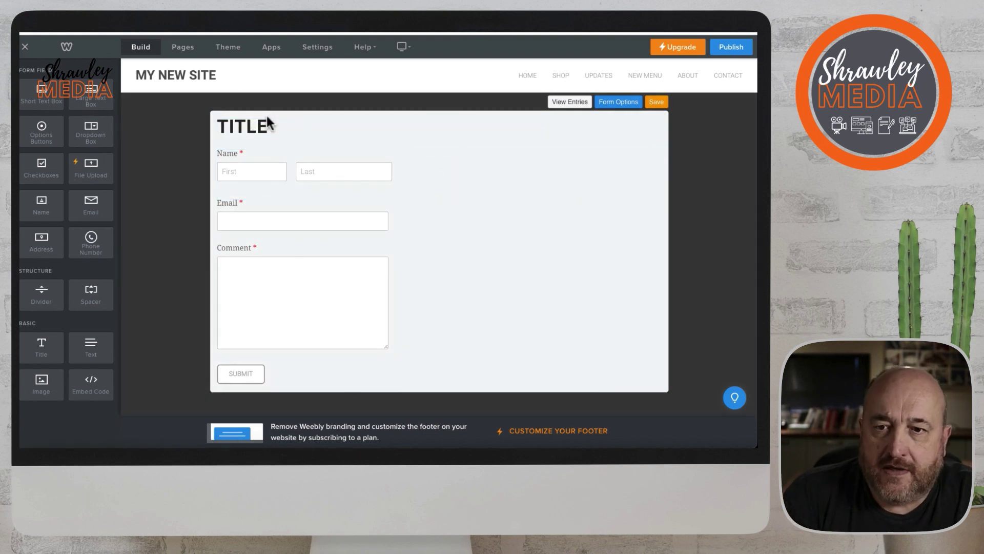
pyautogui.click(270, 126)
pyautogui.moveTo(281, 126); pyautogui.dragTo(205, 121)
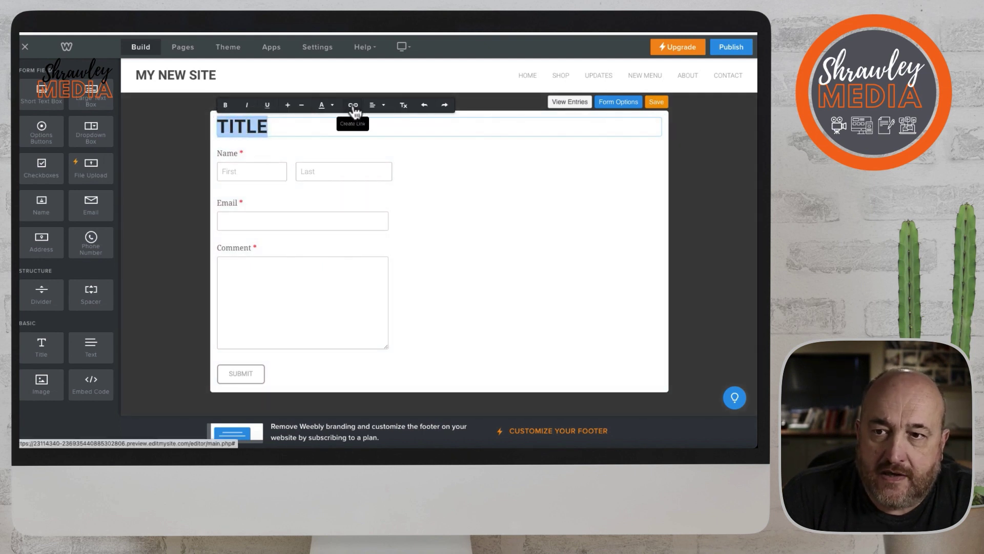
pyautogui.click(283, 130)
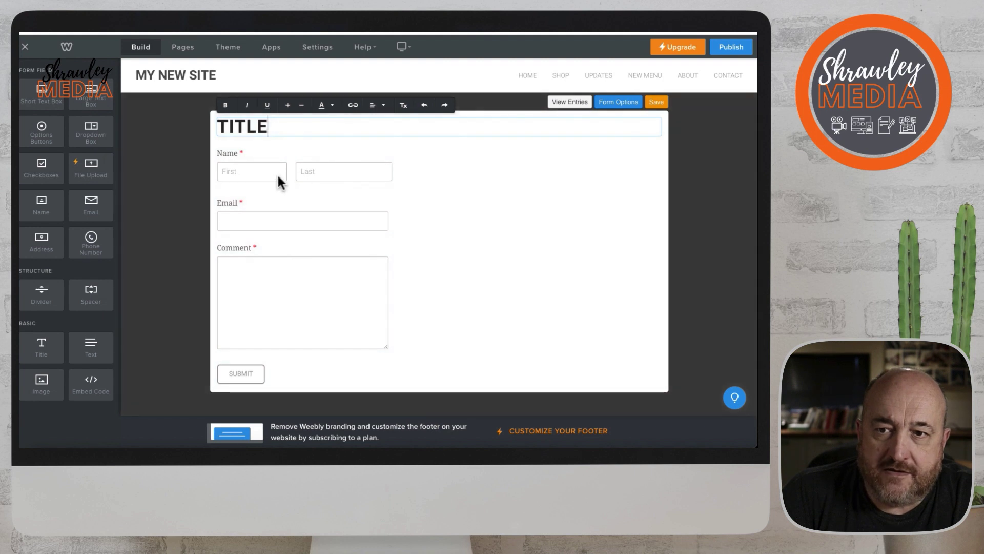
# Make the Name field required and give it the instruction text 'Type'.
pyautogui.click(287, 164)
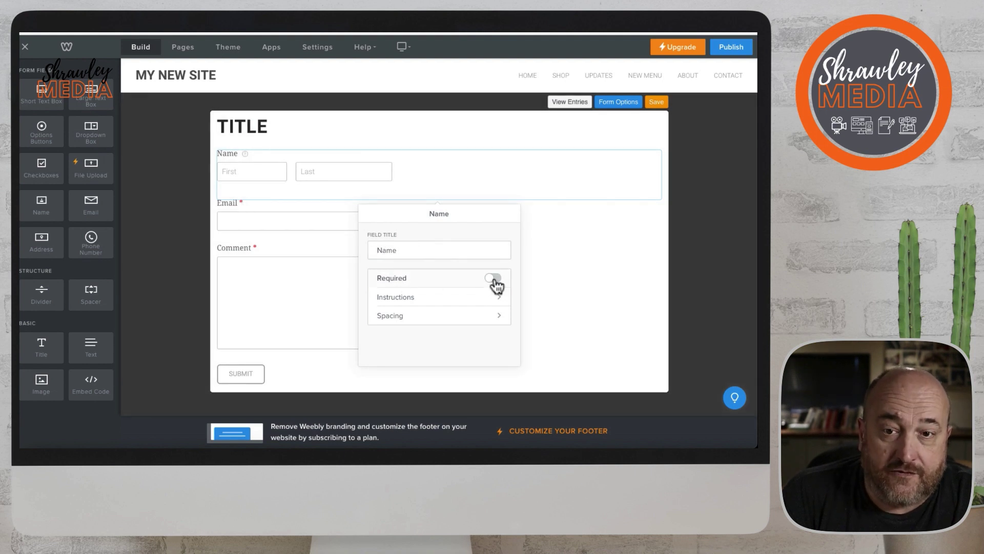
pyautogui.click(492, 277)
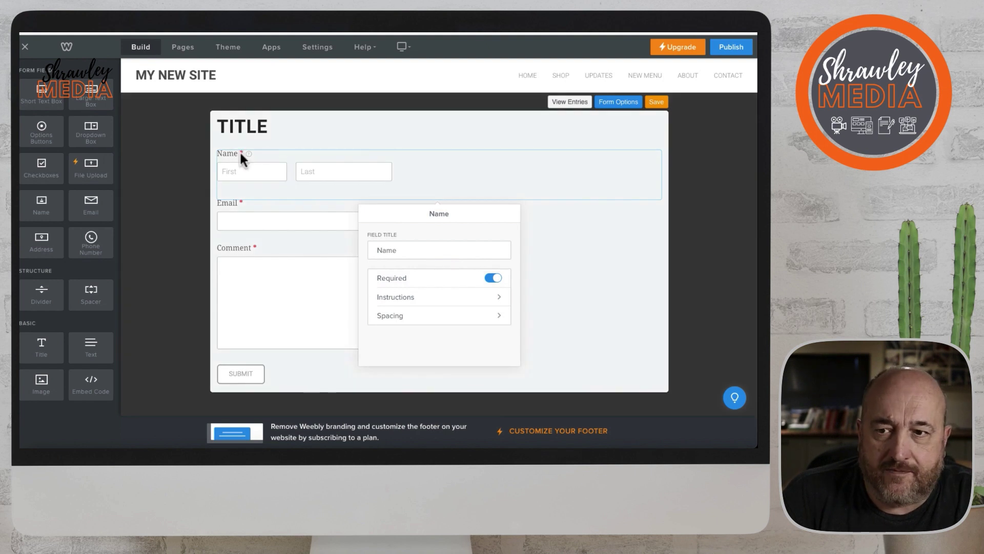
pyautogui.click(500, 298)
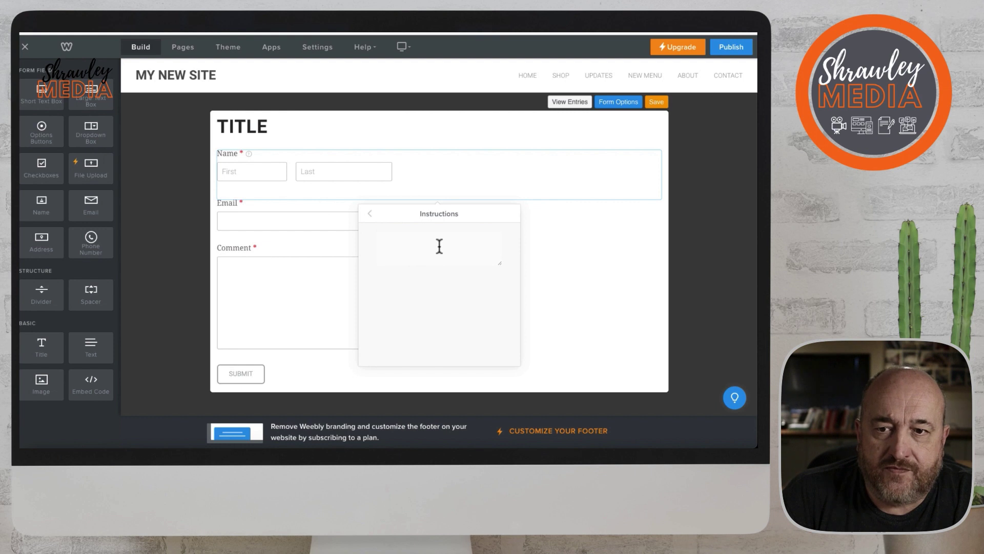
pyautogui.write('Type in your first and last names')
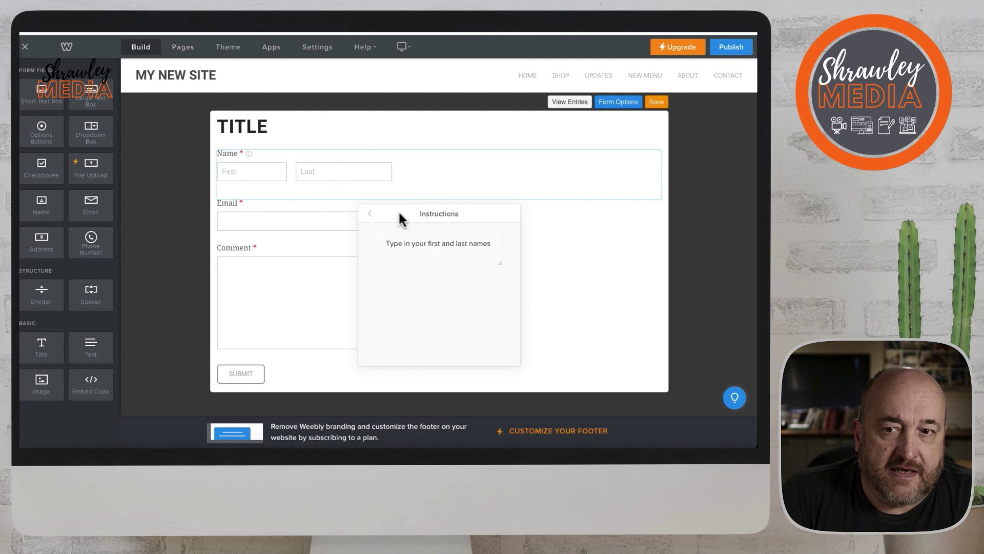
pyautogui.click(370, 213)
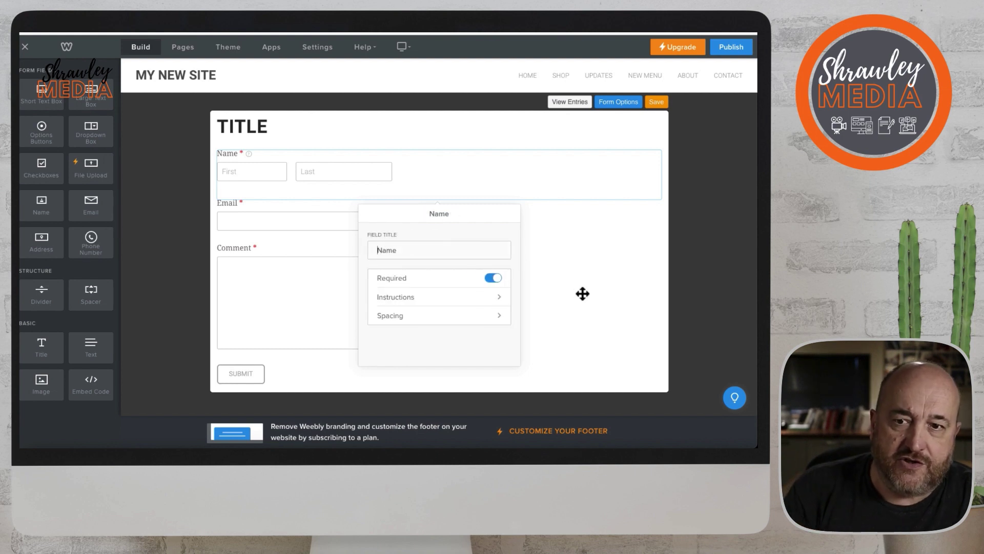
# Set the Name field's top margin spacing to 5.
pyautogui.click(496, 319)
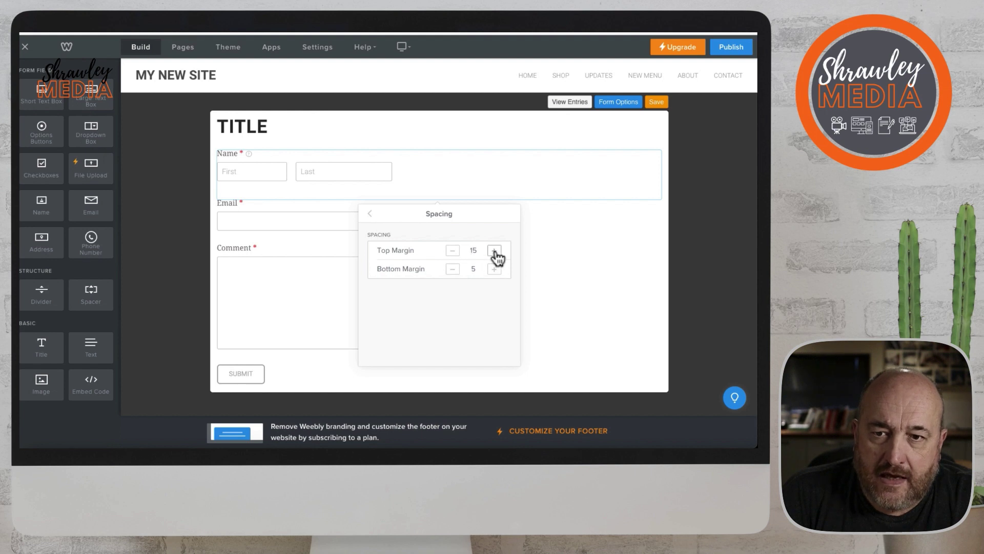
pyautogui.click(452, 251)
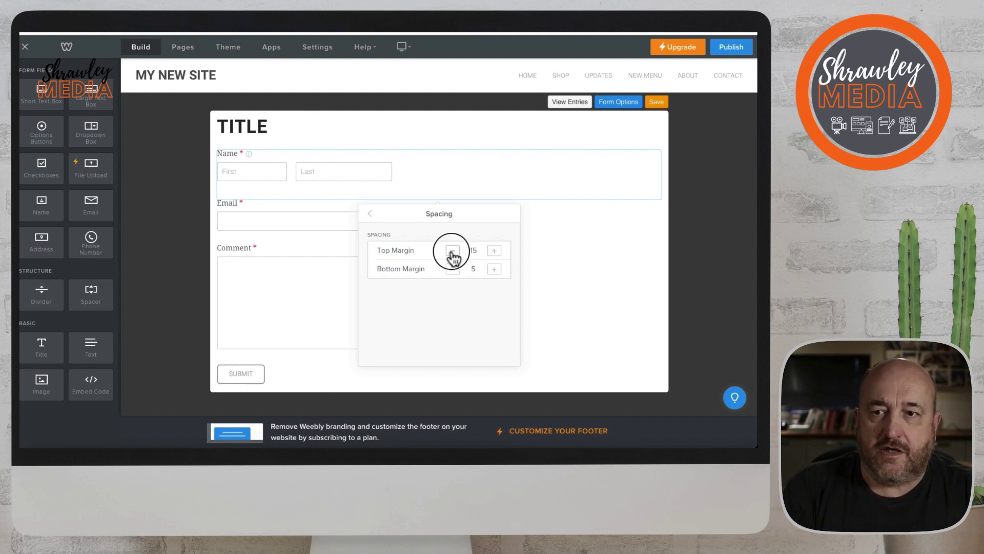
pyautogui.click(572, 260)
pyautogui.click(440, 172)
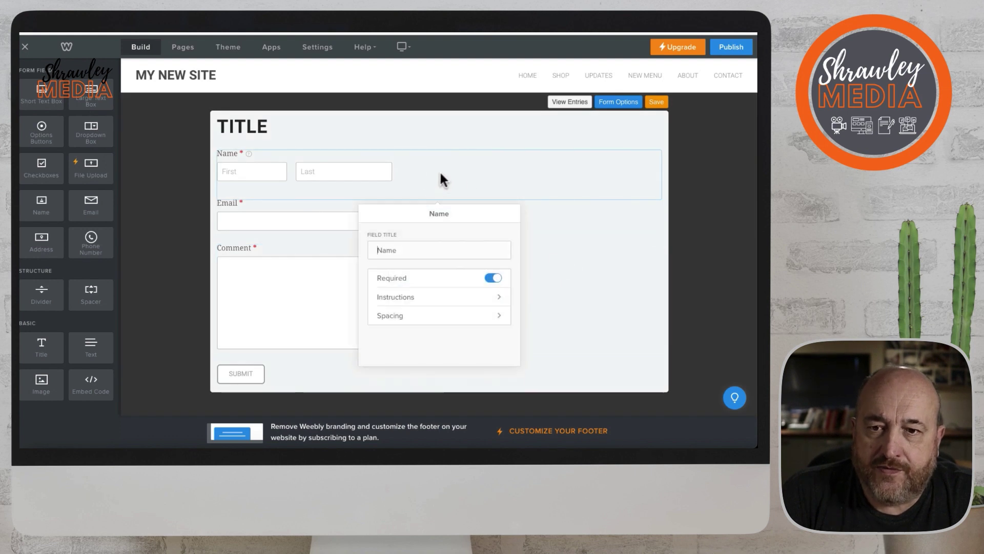
pyautogui.click(566, 263)
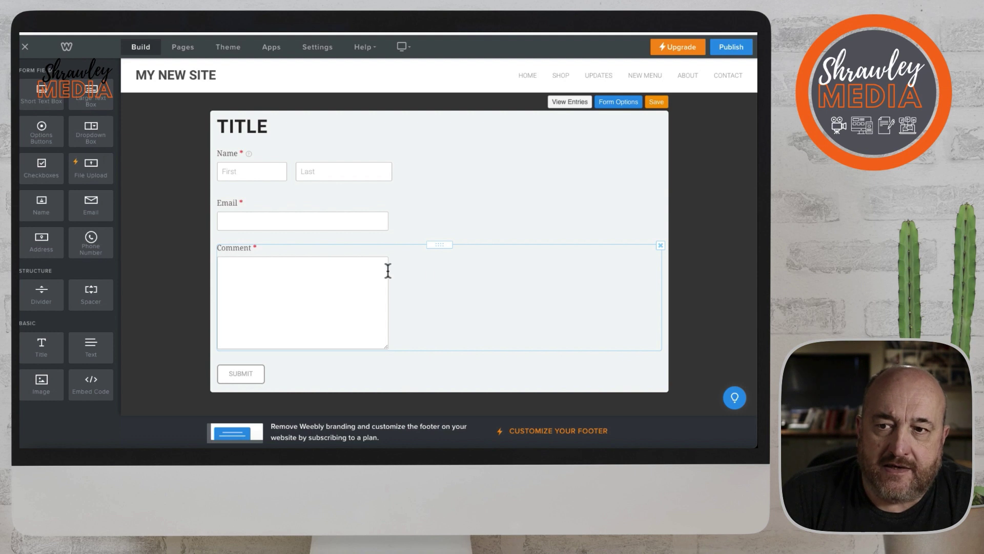
# Turn off Required on the Comment field.
pyautogui.click(433, 269)
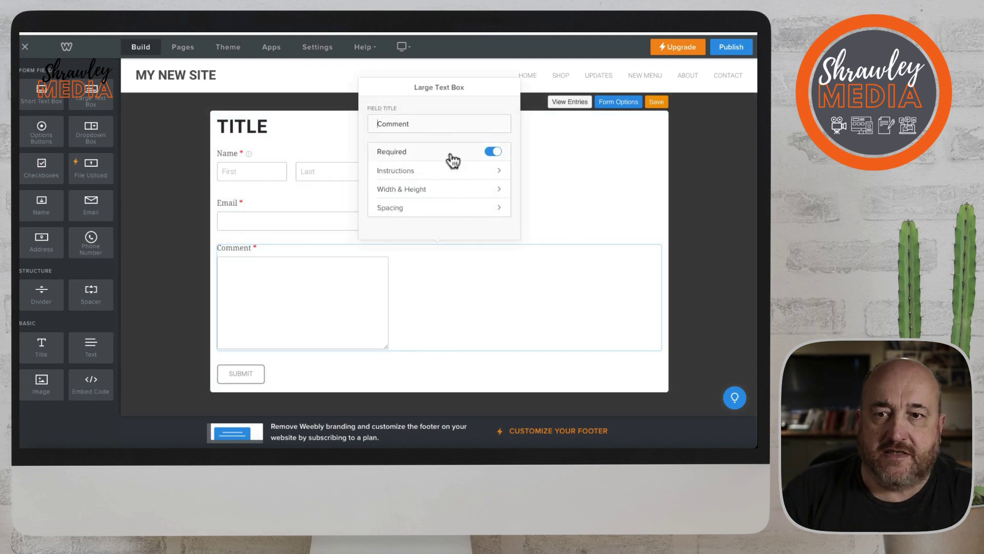
pyautogui.click(492, 152)
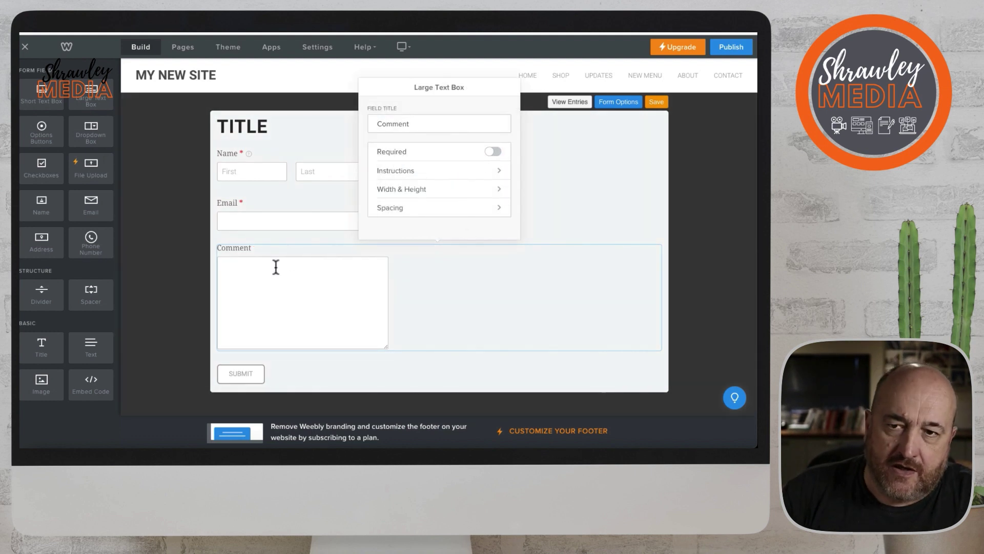
pyautogui.click(338, 377)
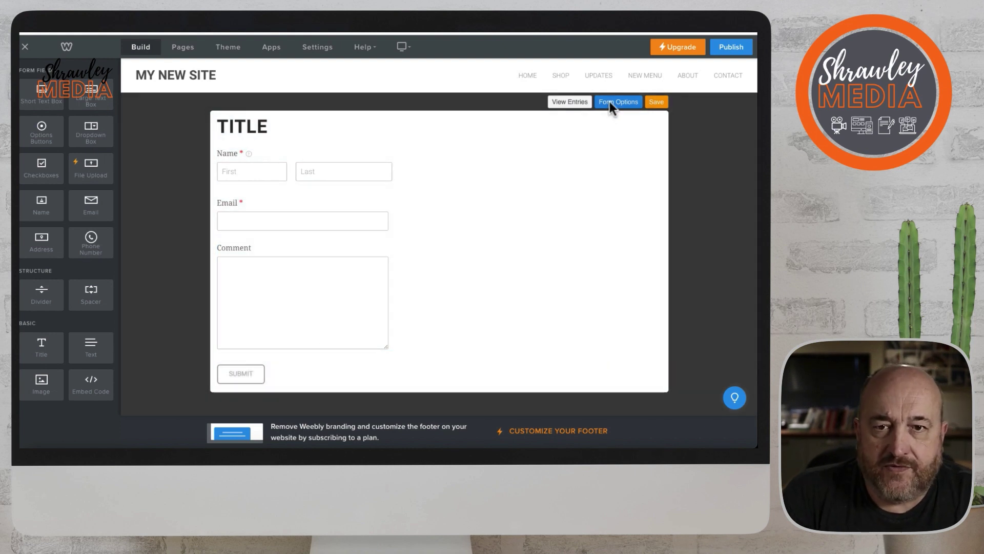
# Replace the form's notification 'Email to' address with a new address.
pyautogui.click(610, 101)
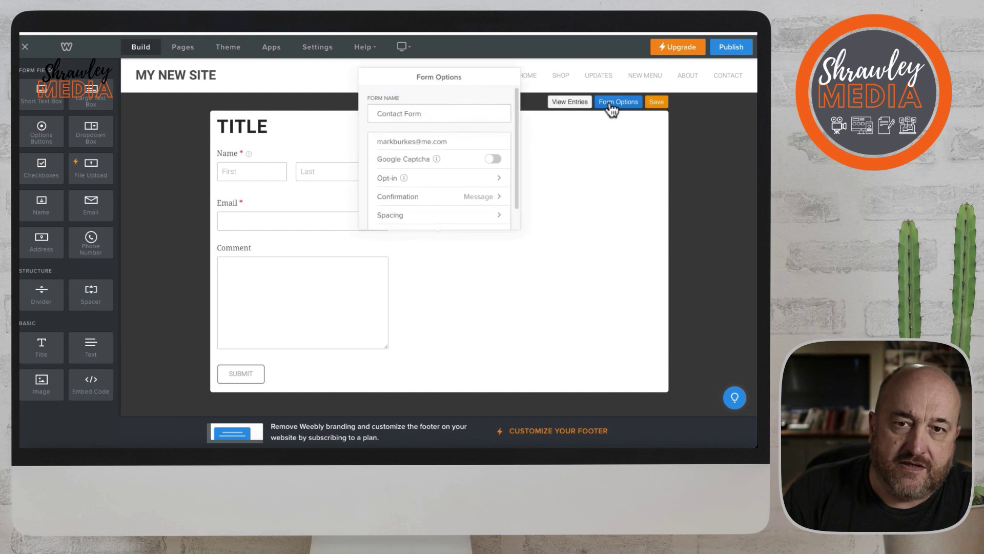
pyautogui.moveTo(454, 141); pyautogui.dragTo(368, 141)
pyautogui.press('BackSpace')
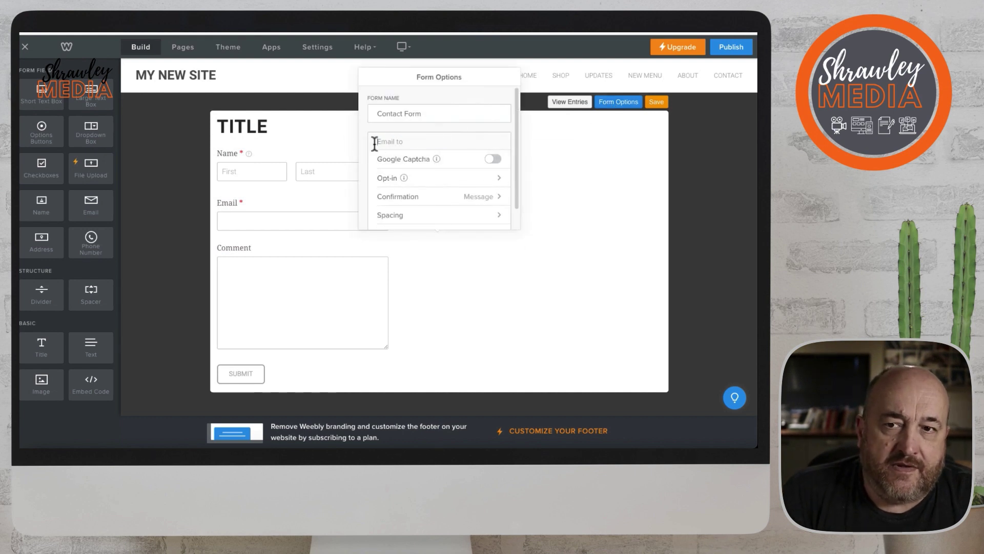
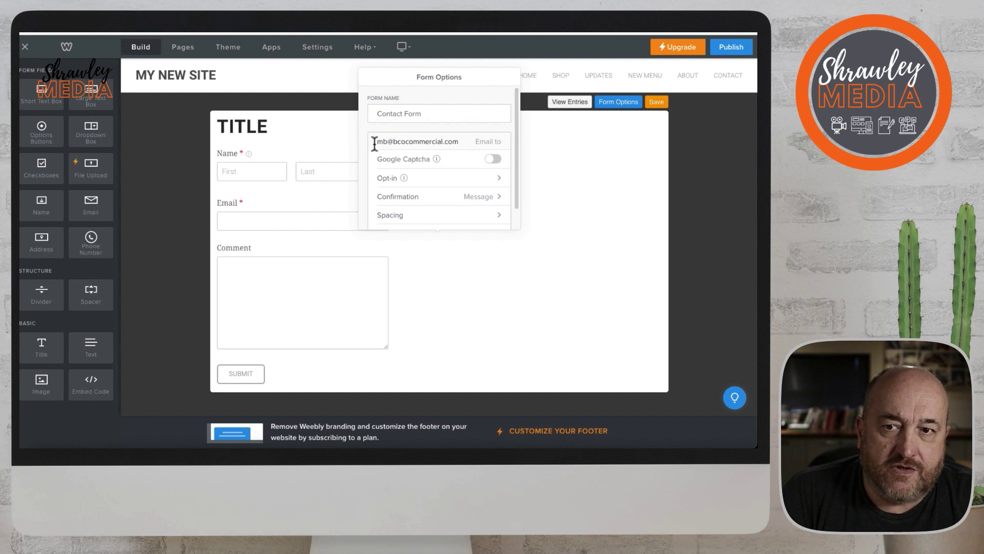
pyautogui.scroll(-1, 400, 145)
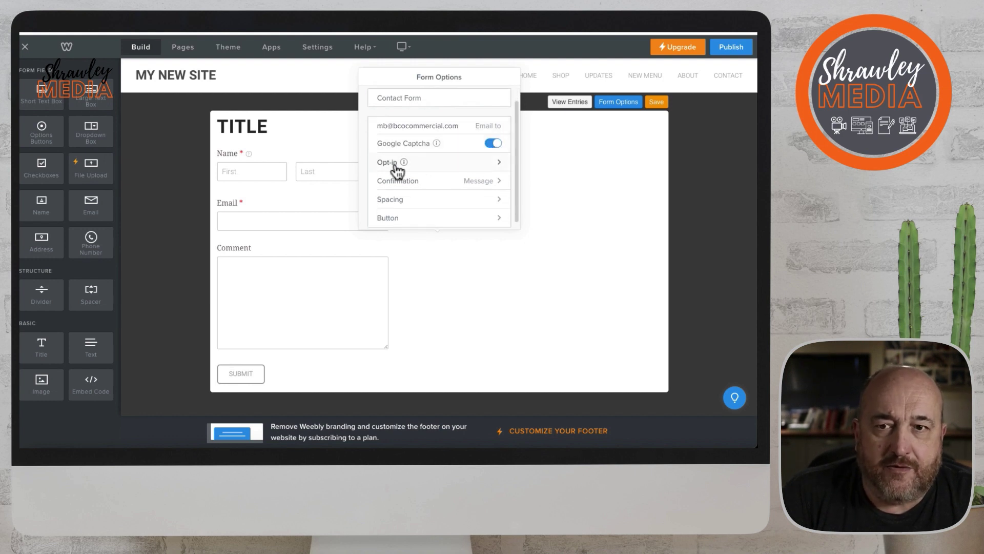
# Enable the opt-in checkbox in the form's Opt-in settings.
pyautogui.click(498, 163)
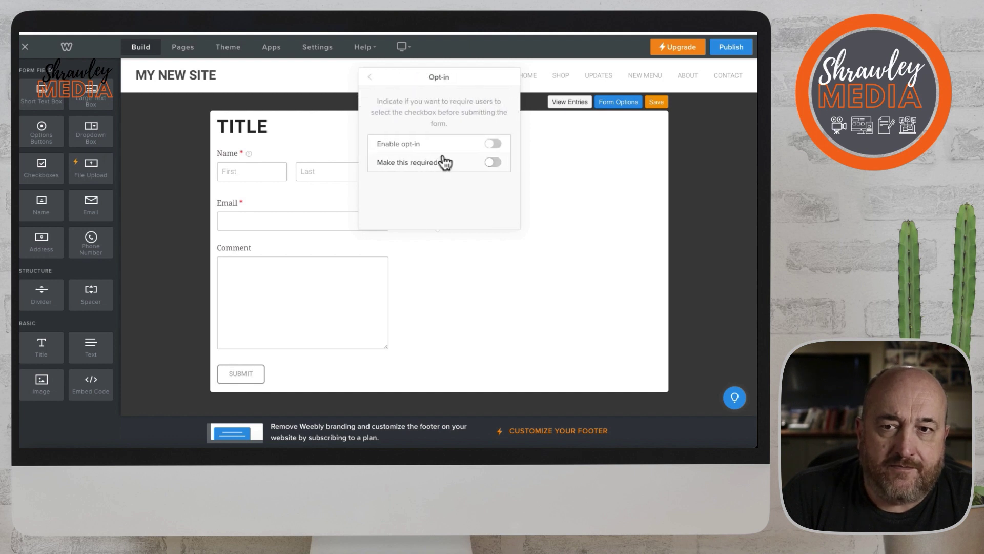
pyautogui.click(494, 145)
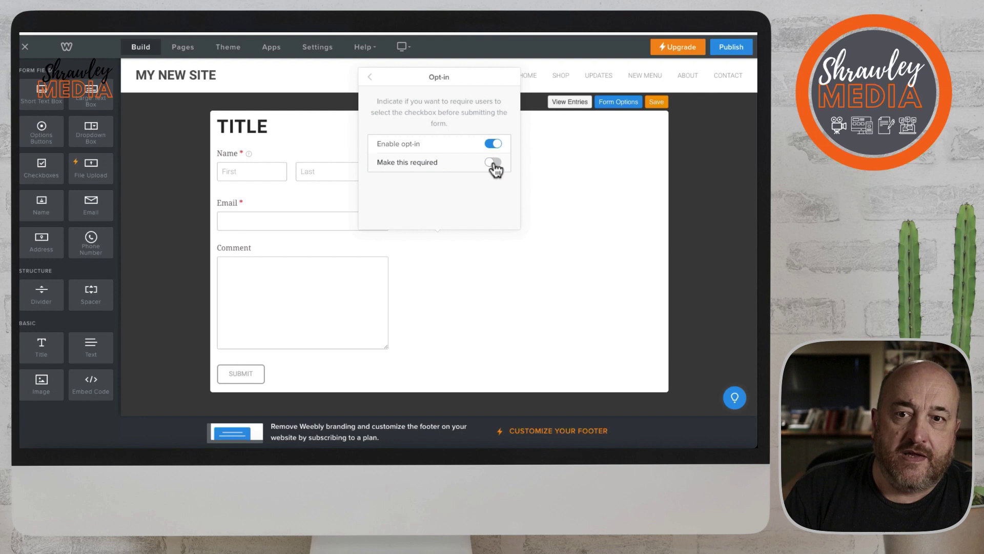
pyautogui.click(369, 78)
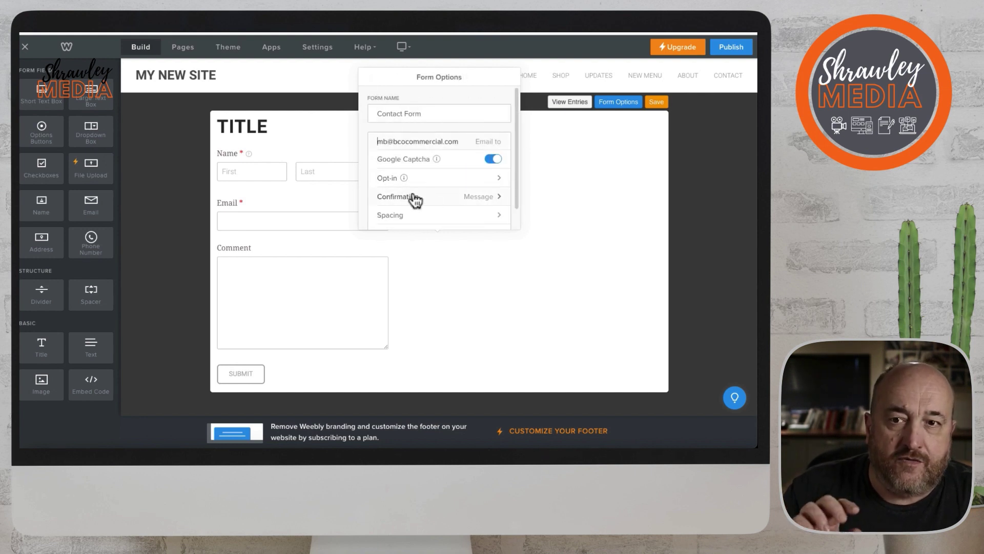
# Review the confirmation Link target types, such as Standard Page.
pyautogui.click(502, 202)
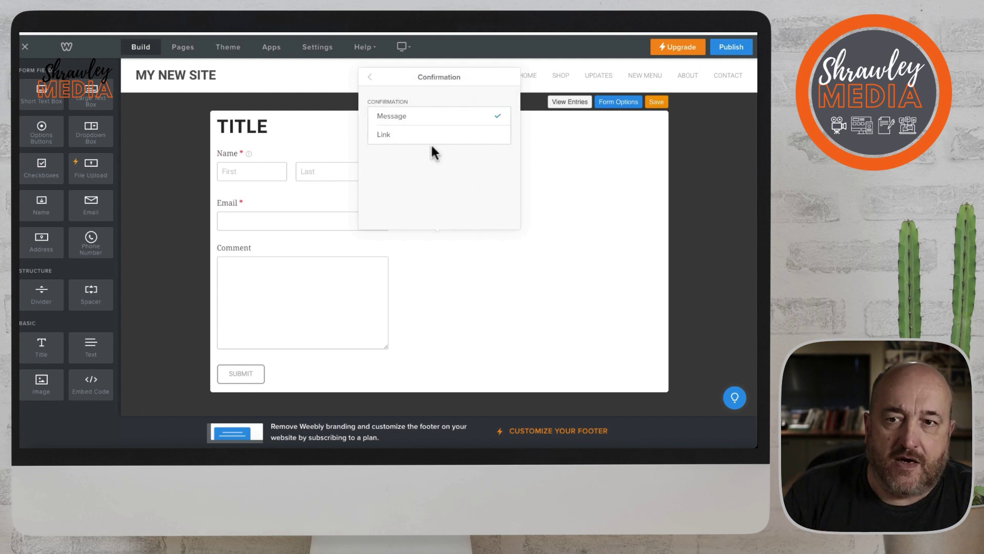
pyautogui.click(406, 134)
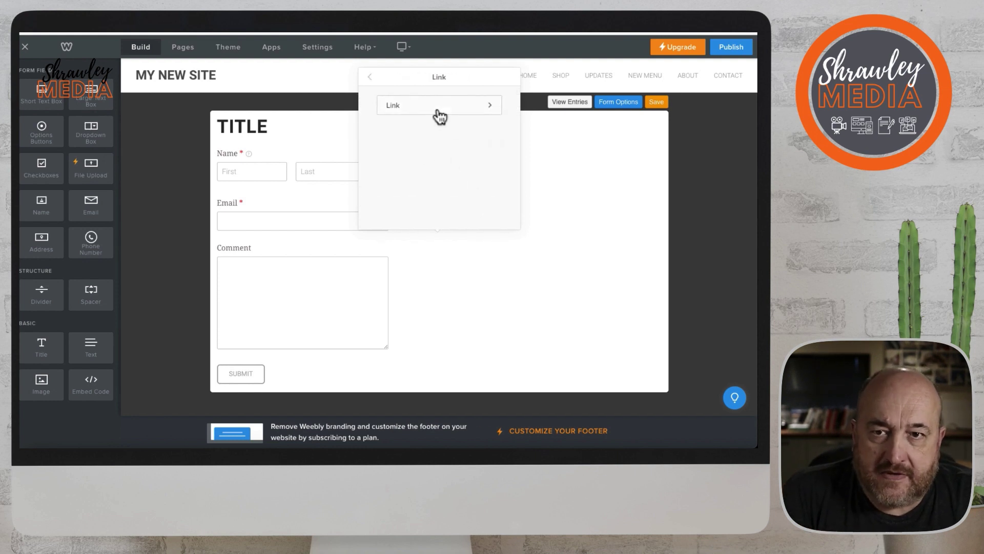
pyautogui.click(438, 113)
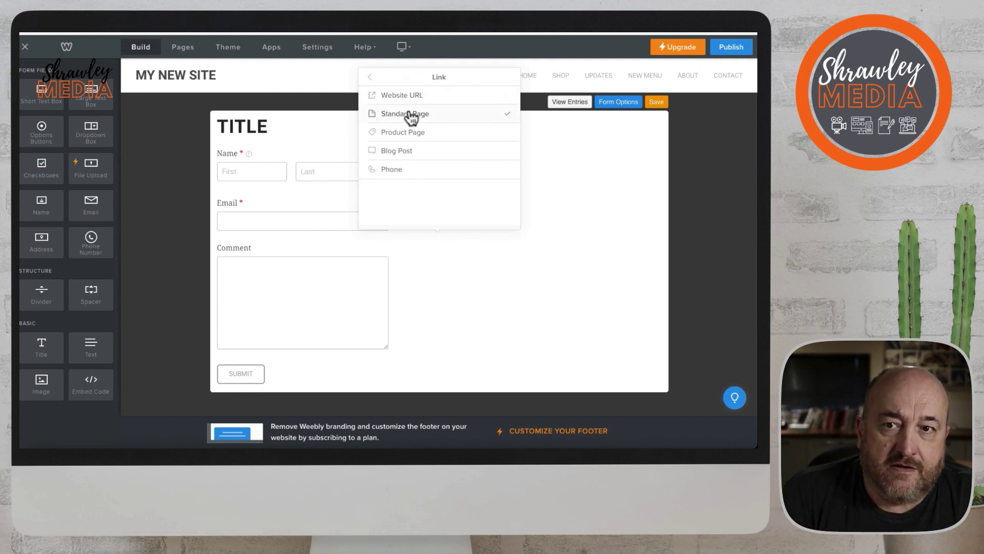
pyautogui.click(406, 132)
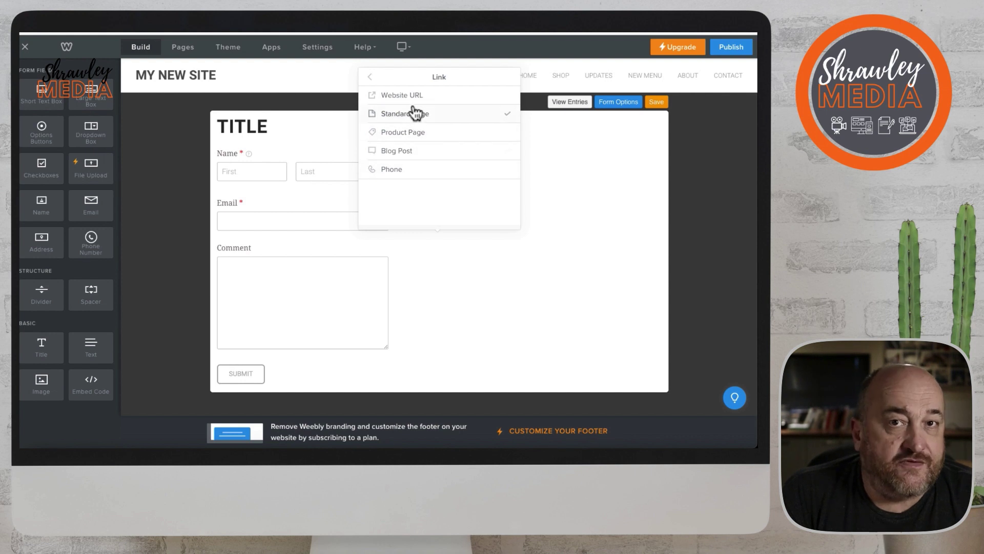
pyautogui.click(370, 80)
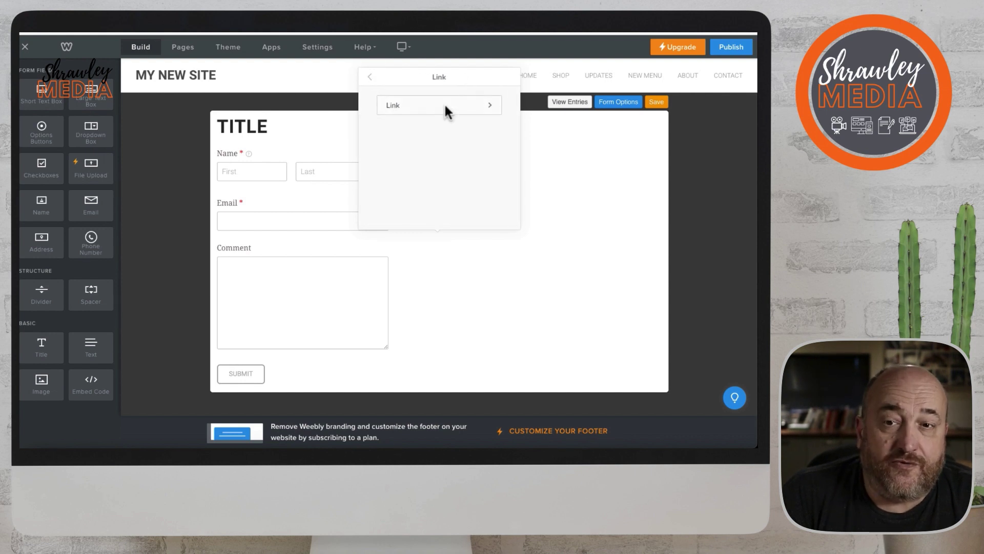
pyautogui.click(466, 108)
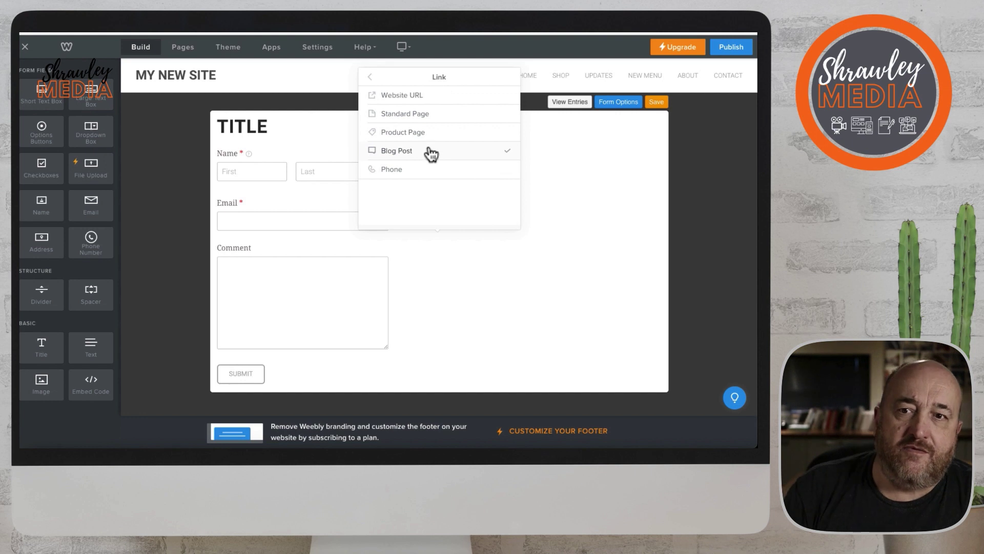
pyautogui.click(370, 79)
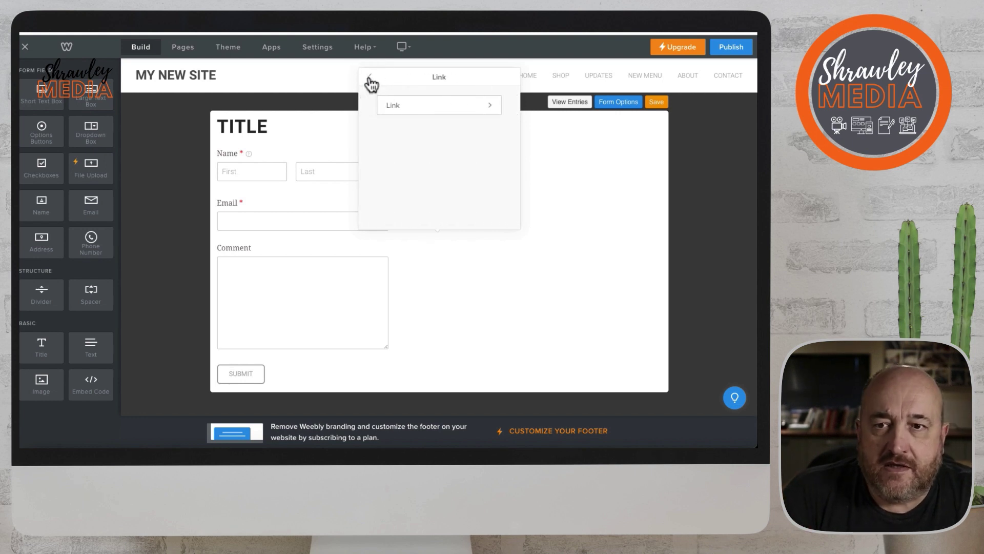
pyautogui.click(369, 80)
# Check the confirmation thank-you message, then save the form.
pyautogui.click(419, 117)
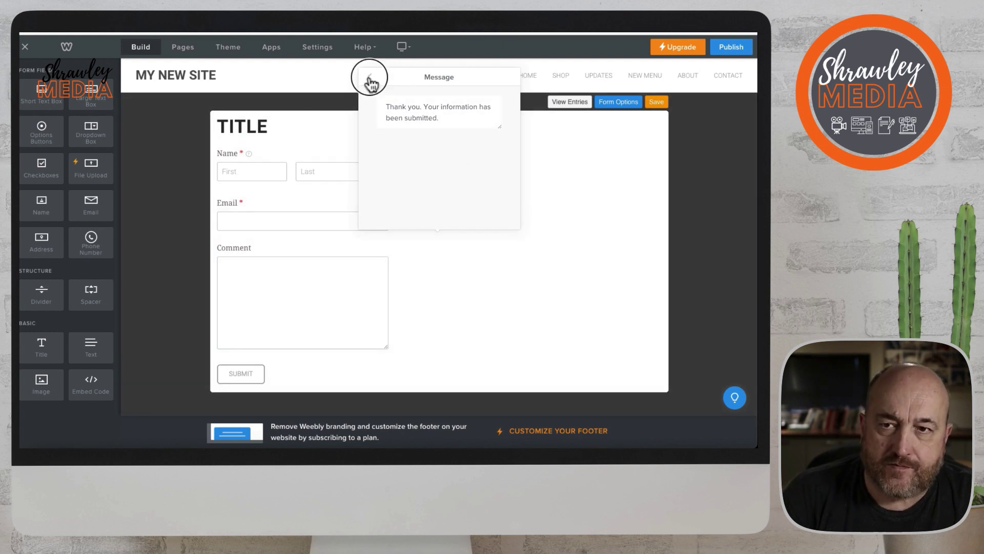
pyautogui.click(369, 78)
pyautogui.click(568, 159)
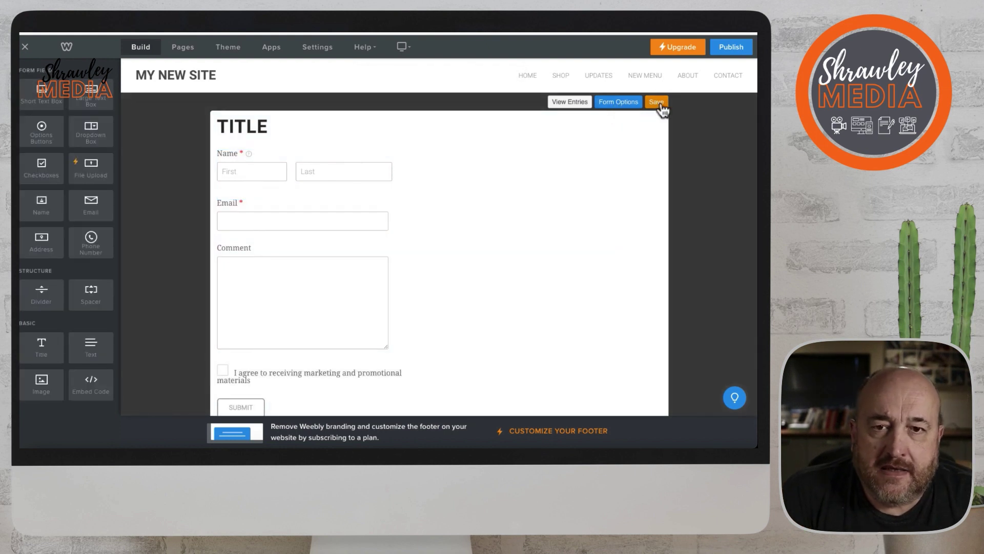
pyautogui.click(656, 103)
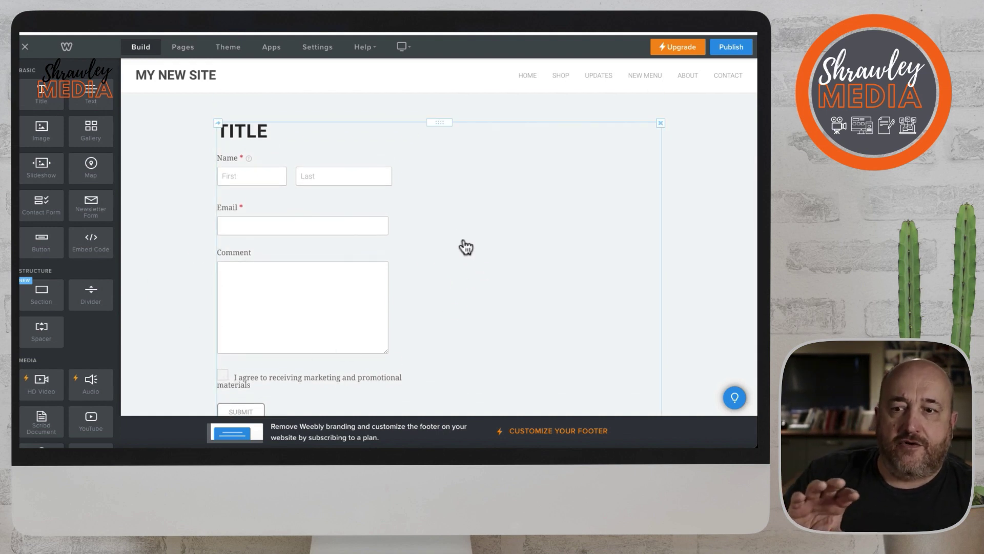
pyautogui.scroll(-1, 453, 218)
# Add a Checkboxes field to the form just below Email.
pyautogui.scroll(1, 450, 217)
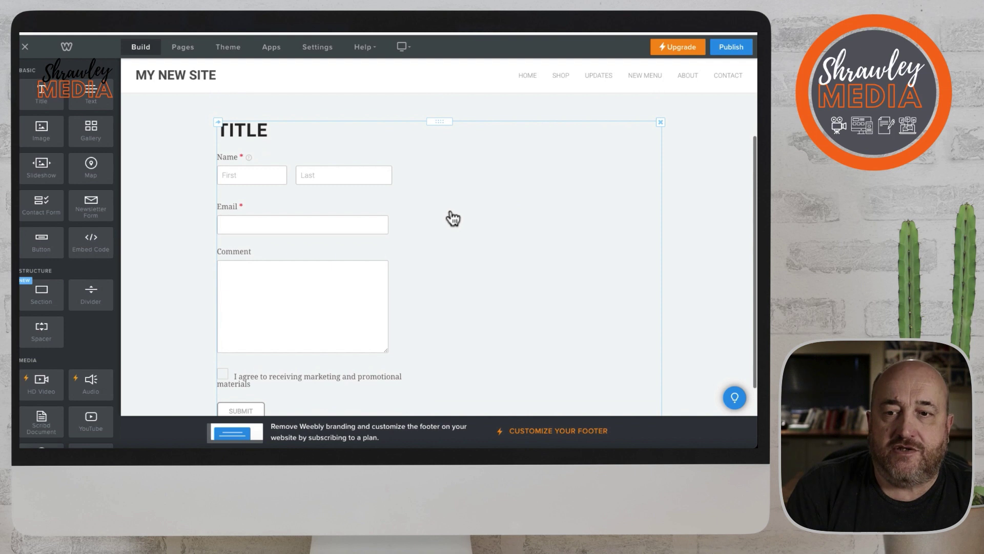
pyautogui.click(448, 207)
pyautogui.scroll(-1, 427, 200)
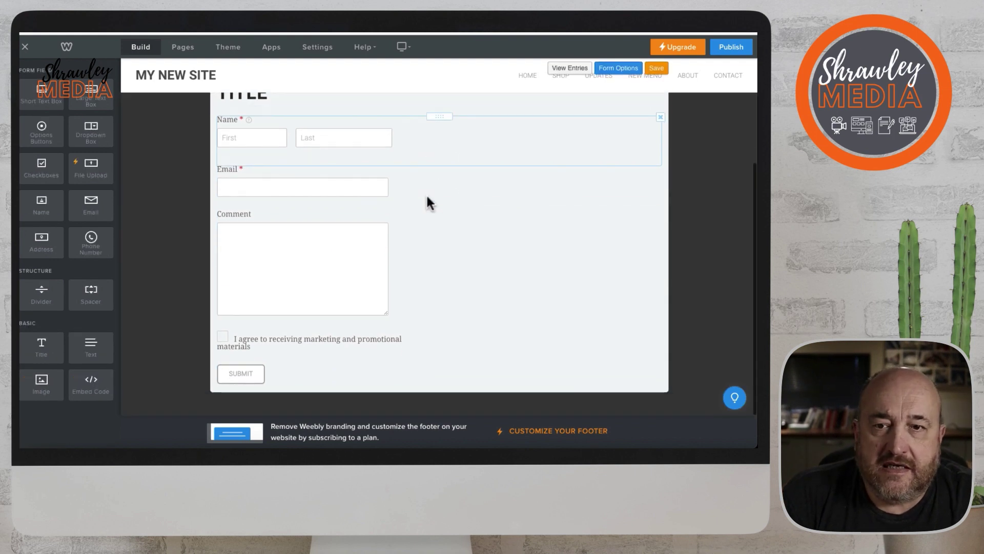
pyautogui.scroll(1, 427, 197)
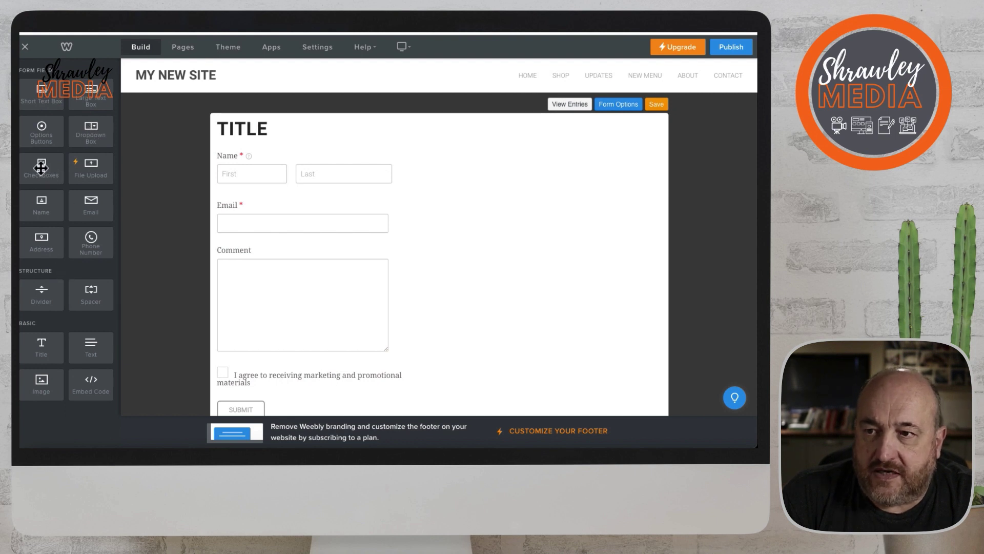
pyautogui.moveTo(42, 168); pyautogui.dragTo(287, 240)
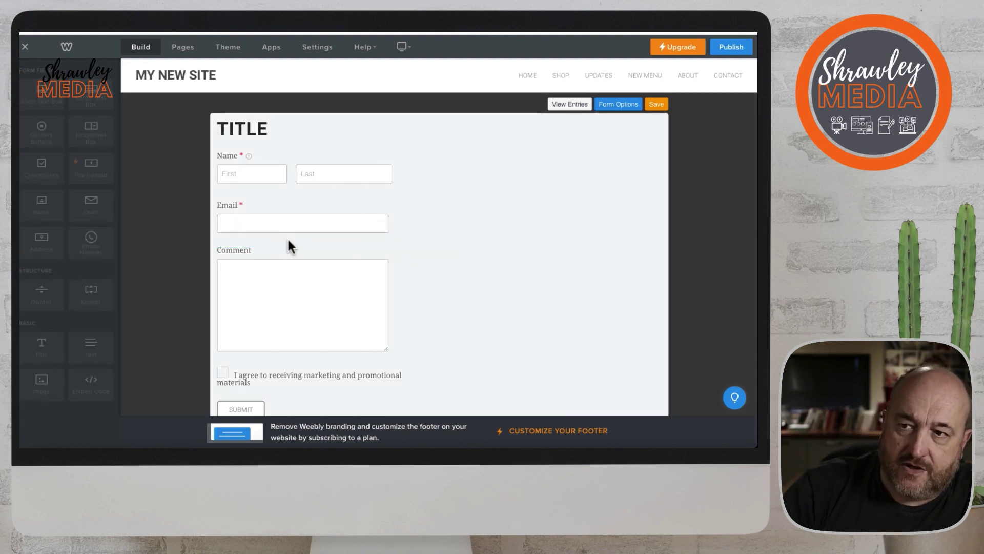
pyautogui.click(281, 254)
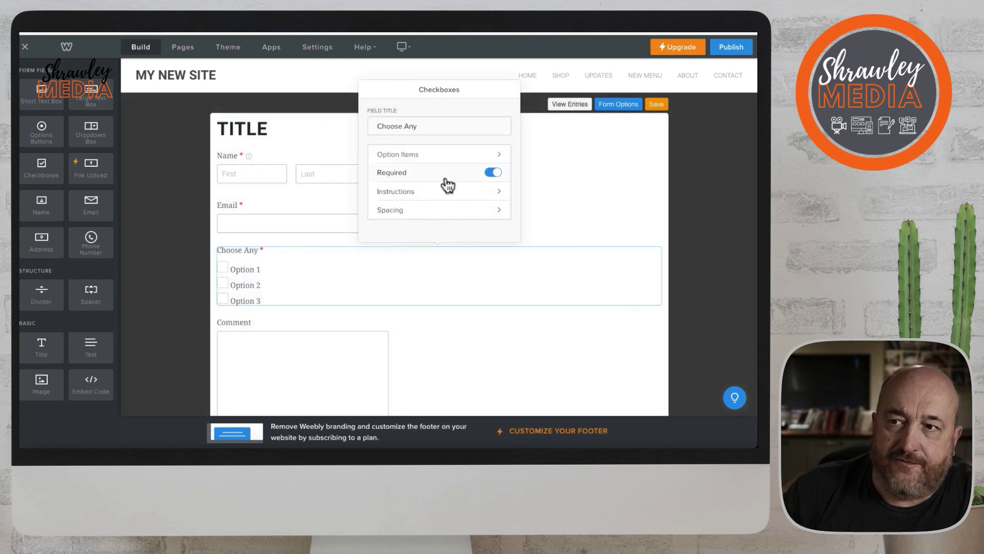
# Preview the Months of the Year and Agreement presets, keeping the default Option 1–3.
pyautogui.scroll(-1, 448, 185)
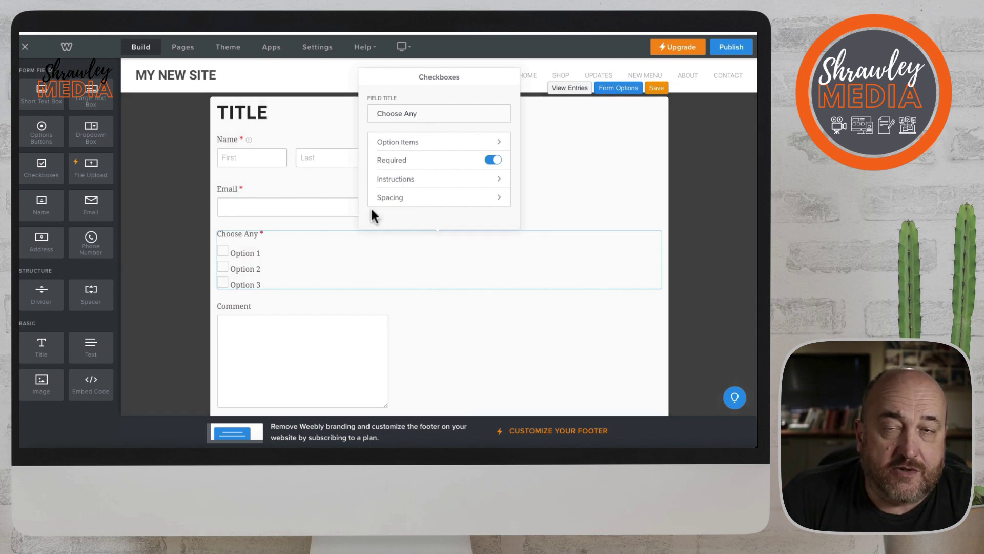
pyautogui.click(423, 141)
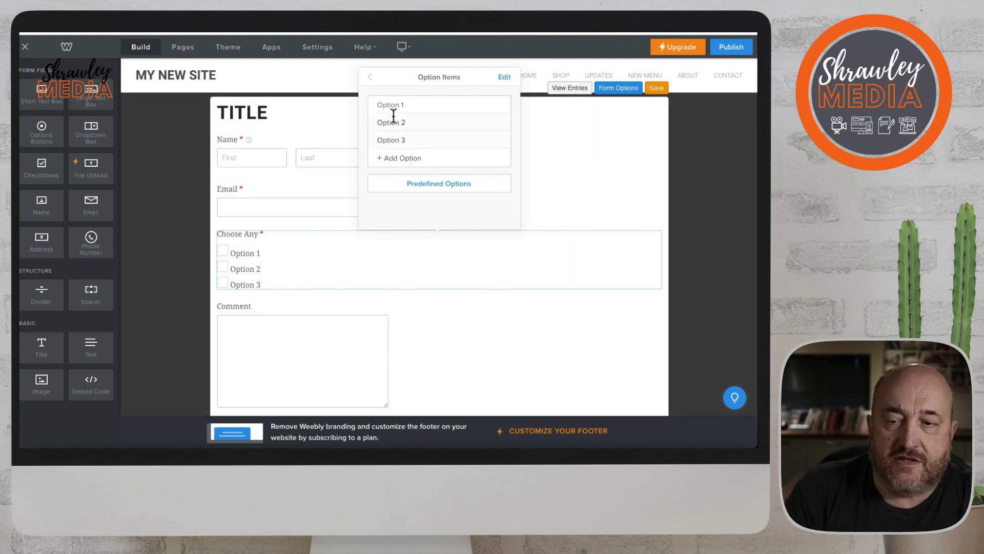
pyautogui.click(447, 185)
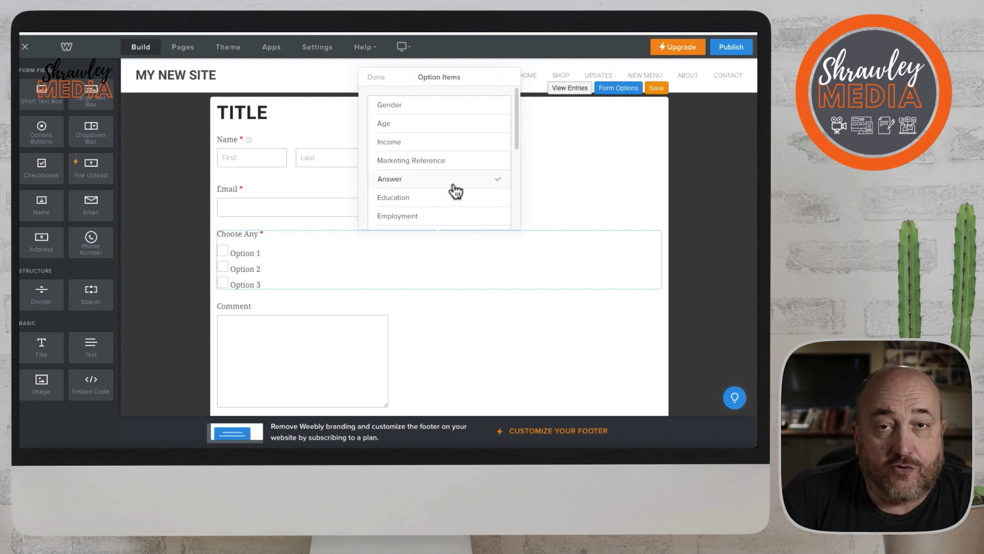
pyautogui.scroll(-3, 452, 186)
pyautogui.click(451, 184)
pyautogui.scroll(-3, 452, 186)
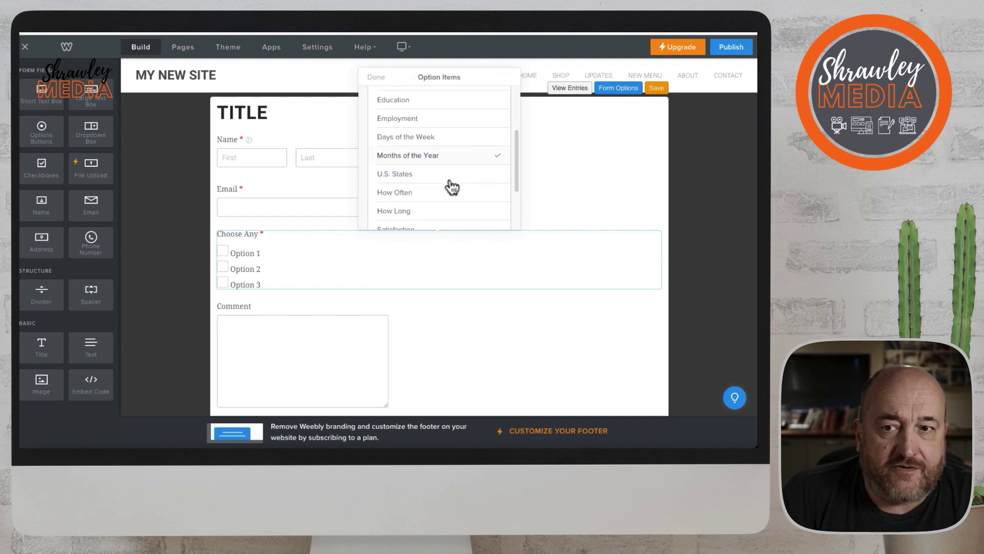
pyautogui.scroll(-3, 452, 187)
pyautogui.click(452, 186)
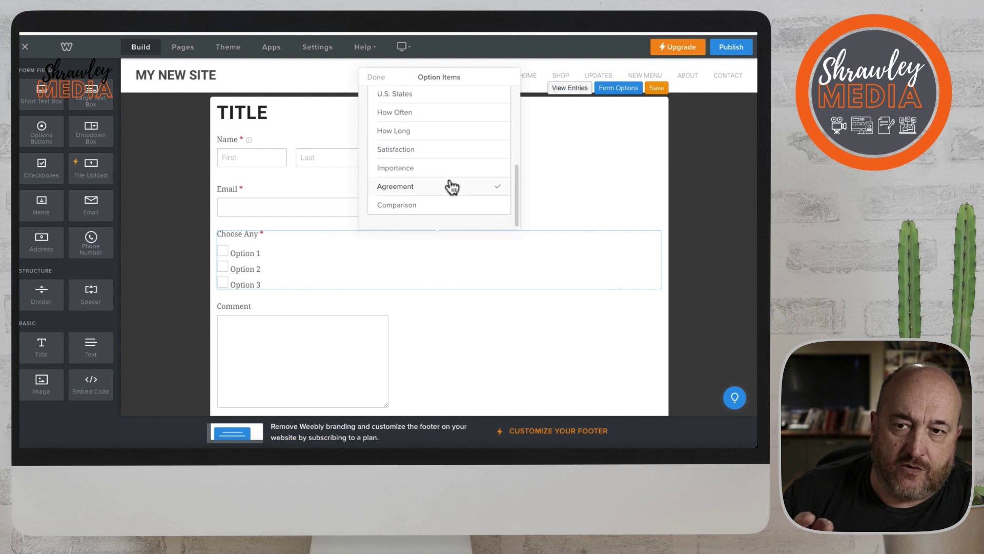
pyautogui.scroll(5, 452, 188)
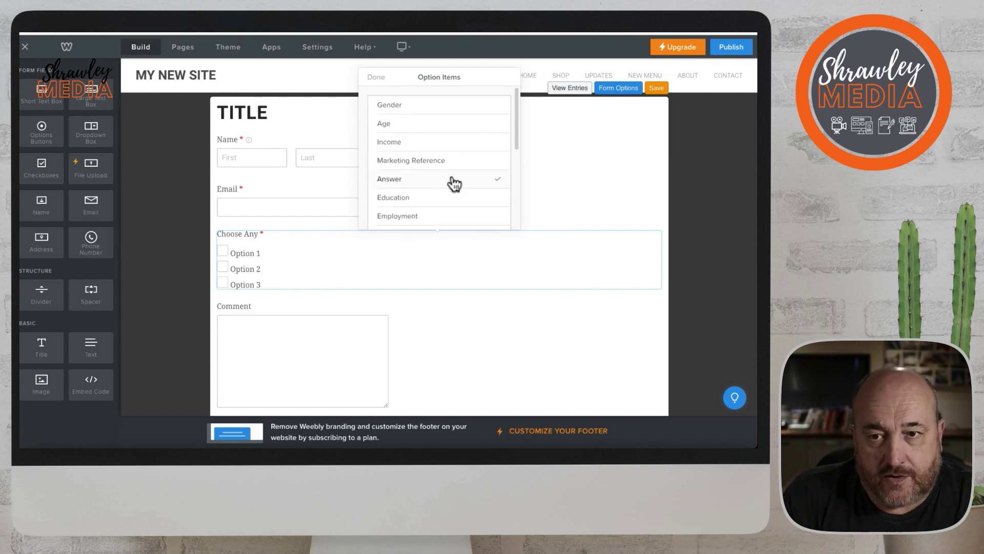
pyautogui.click(378, 79)
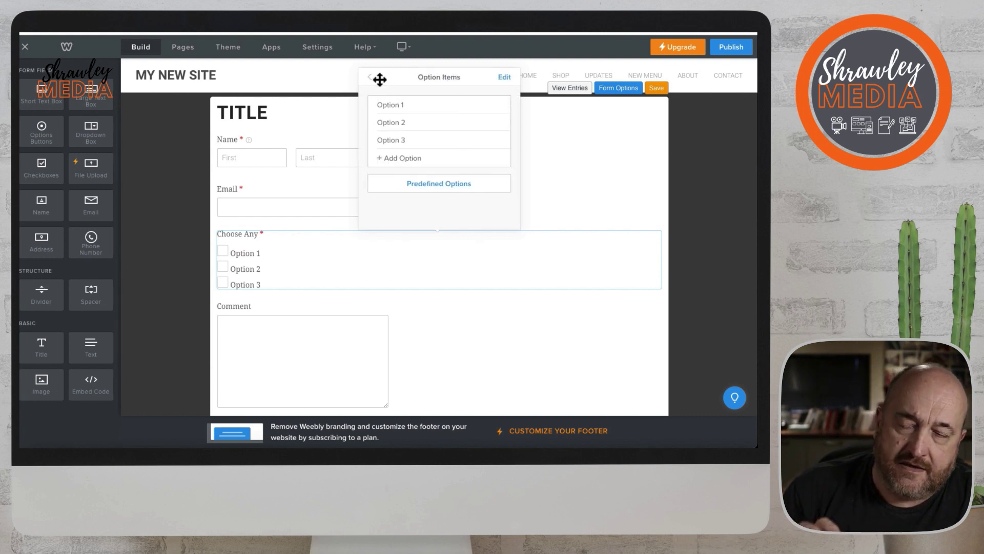
pyautogui.click(370, 78)
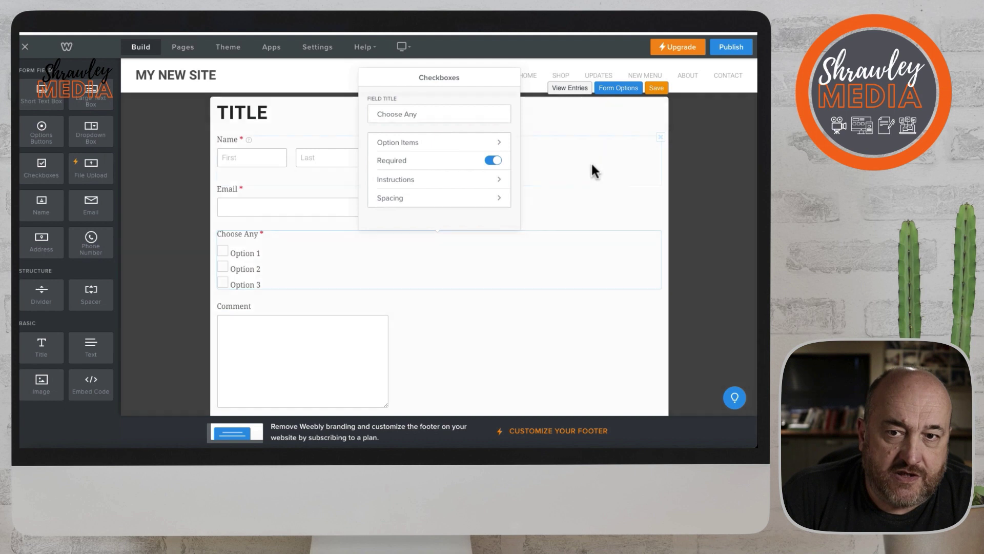
pyautogui.click(593, 170)
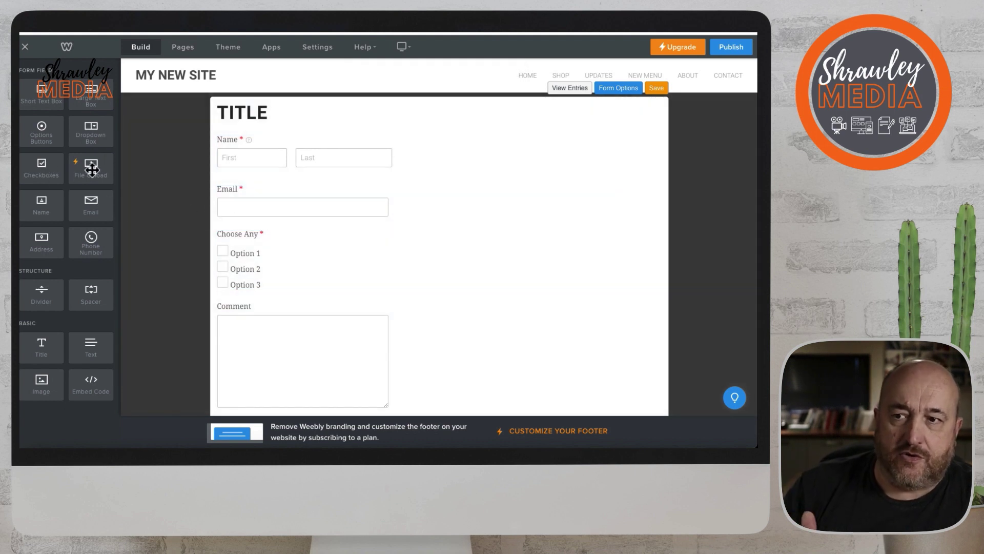
pyautogui.moveTo(91, 131); pyautogui.dragTo(271, 229)
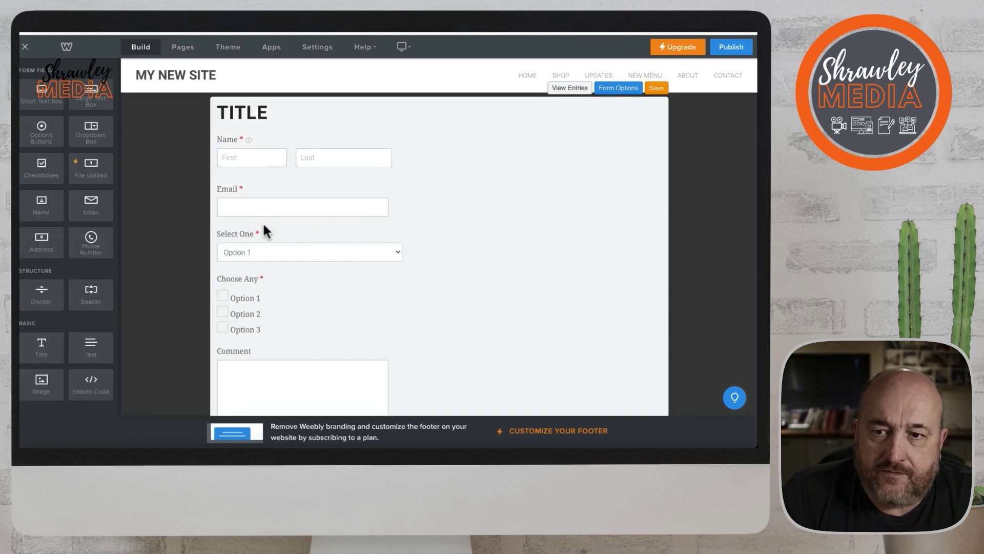
pyautogui.click(399, 255)
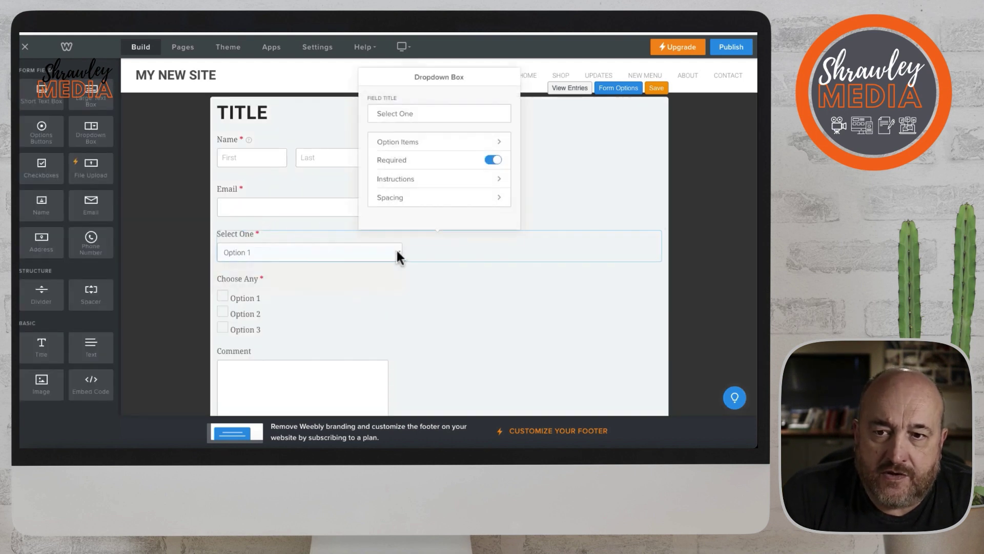
pyautogui.click(460, 149)
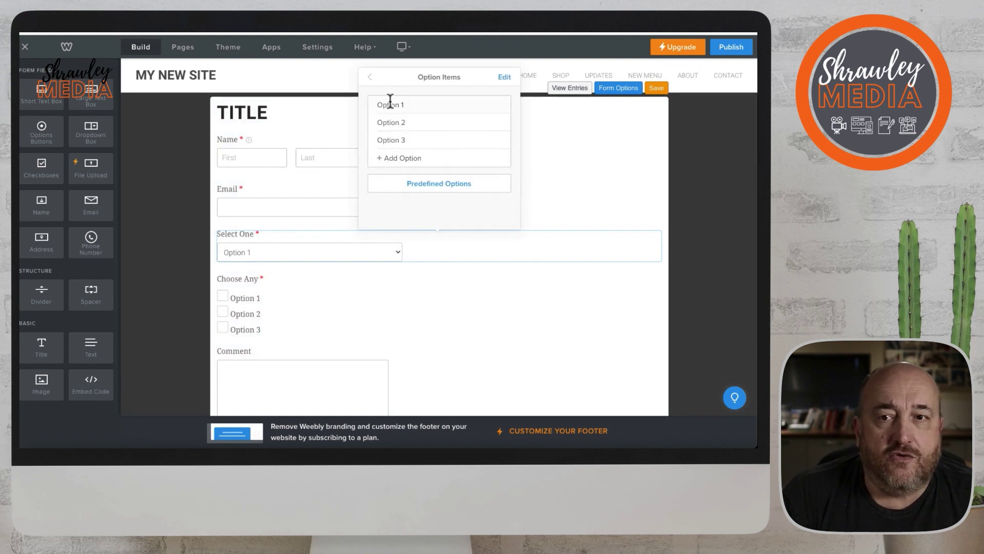
pyautogui.click(426, 188)
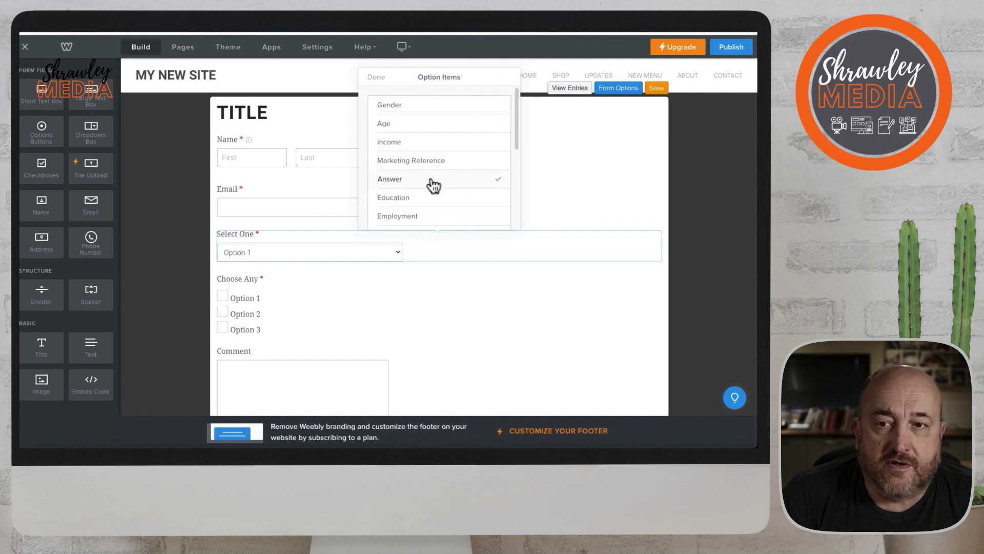
pyautogui.scroll(-5, 432, 186)
pyautogui.scroll(5, 432, 185)
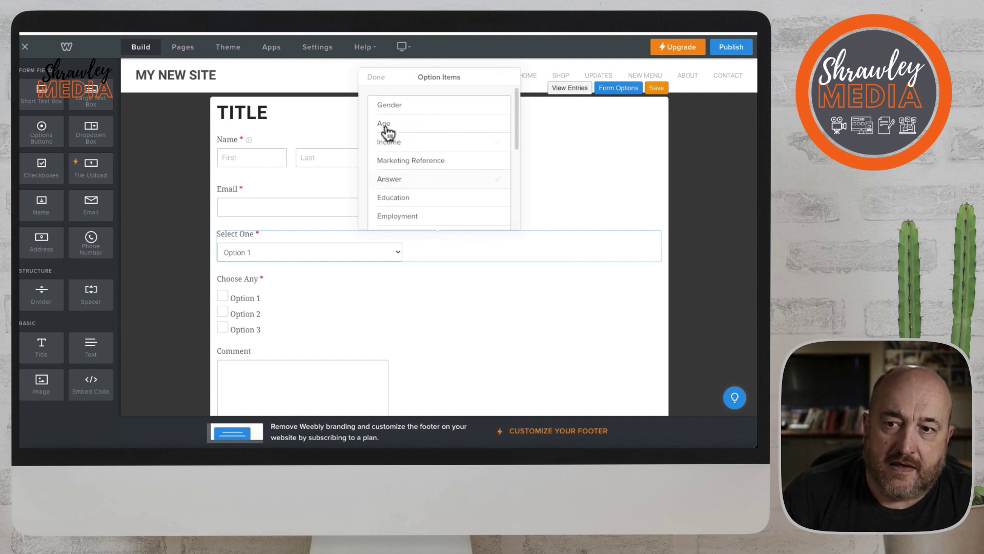
pyautogui.click(375, 75)
pyautogui.click(540, 177)
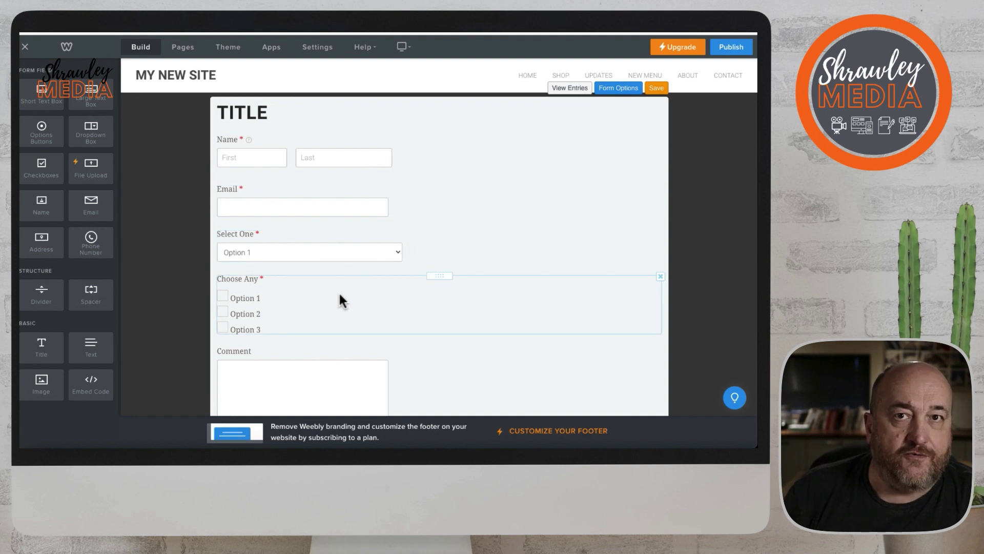
pyautogui.click(201, 267)
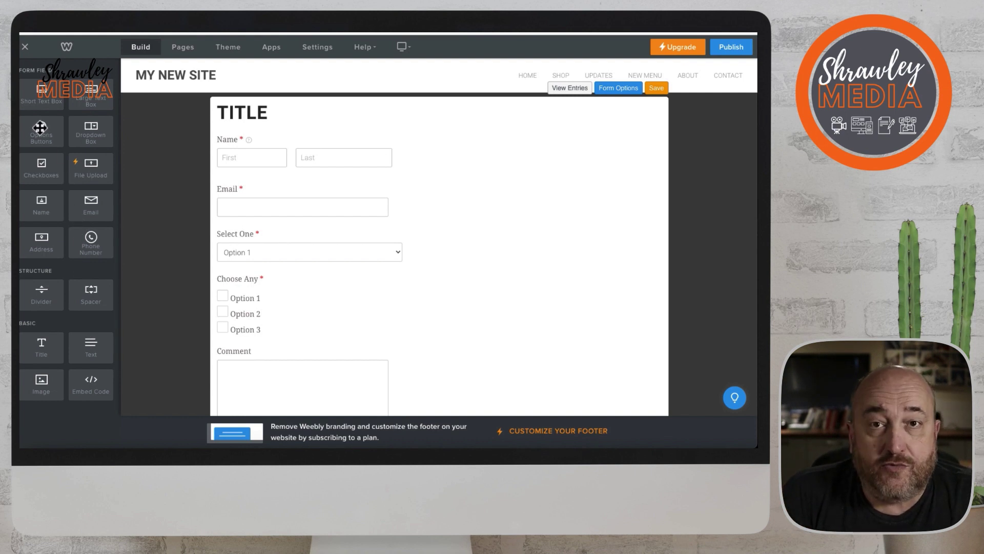
# Decline the upgrade at the five-field limit and delete the Select One dropdown.
pyautogui.moveTo(40, 127); pyautogui.dragTo(266, 223)
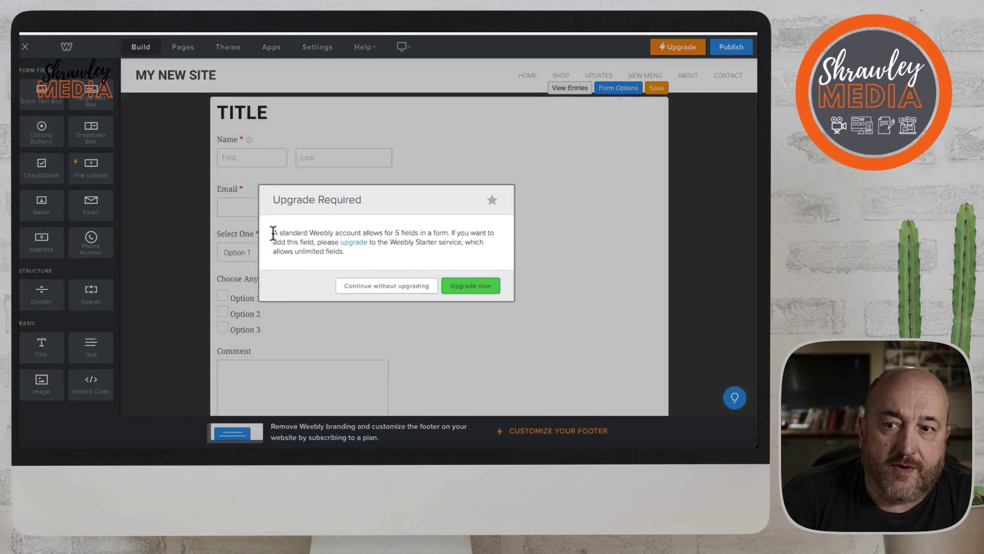
pyautogui.moveTo(274, 233); pyautogui.dragTo(446, 230)
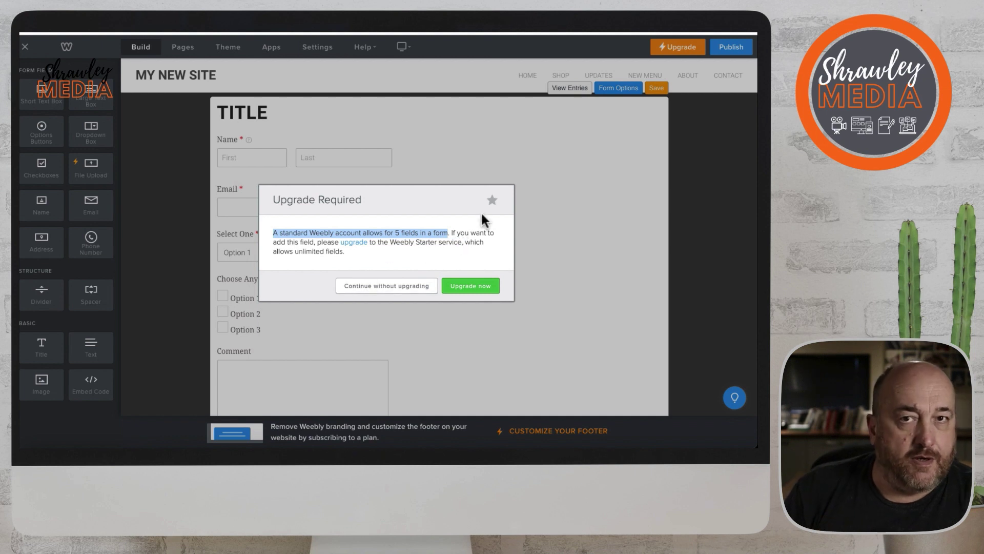
pyautogui.click(393, 287)
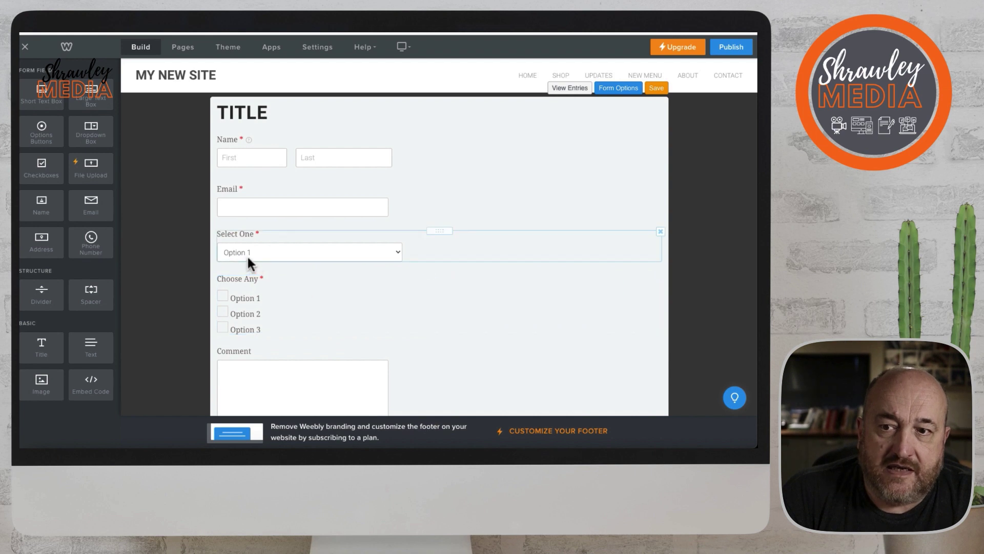
pyautogui.click(661, 232)
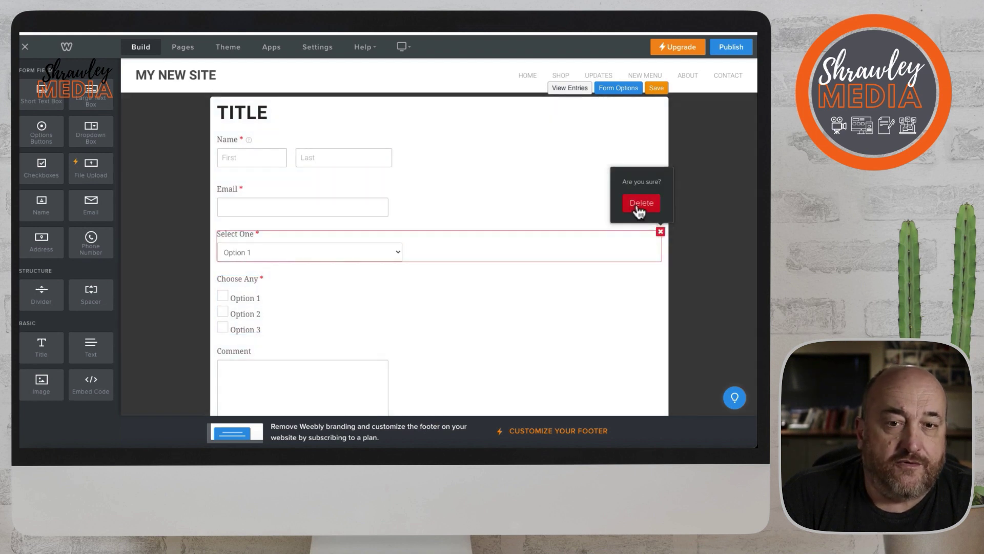
pyautogui.click(638, 210)
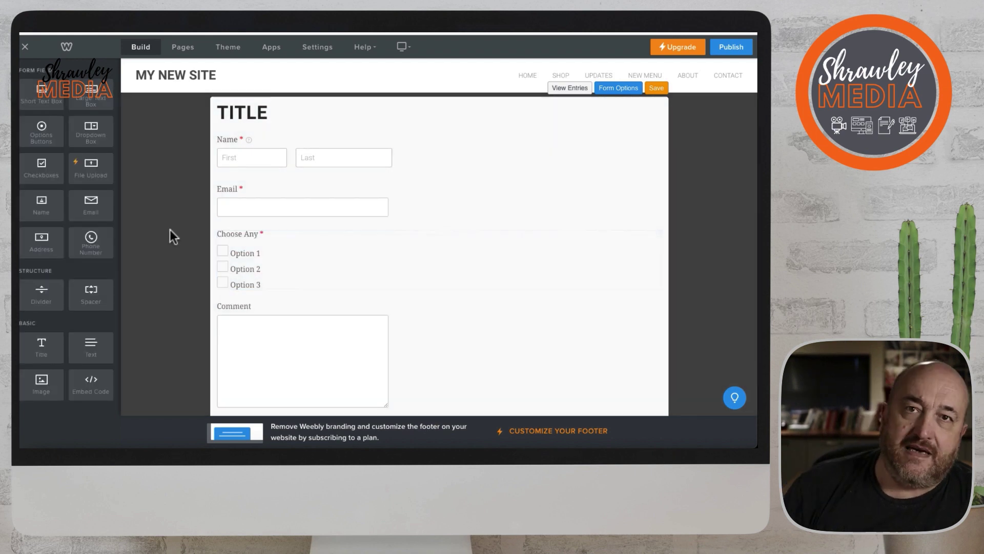
pyautogui.moveTo(42, 129); pyautogui.dragTo(263, 219)
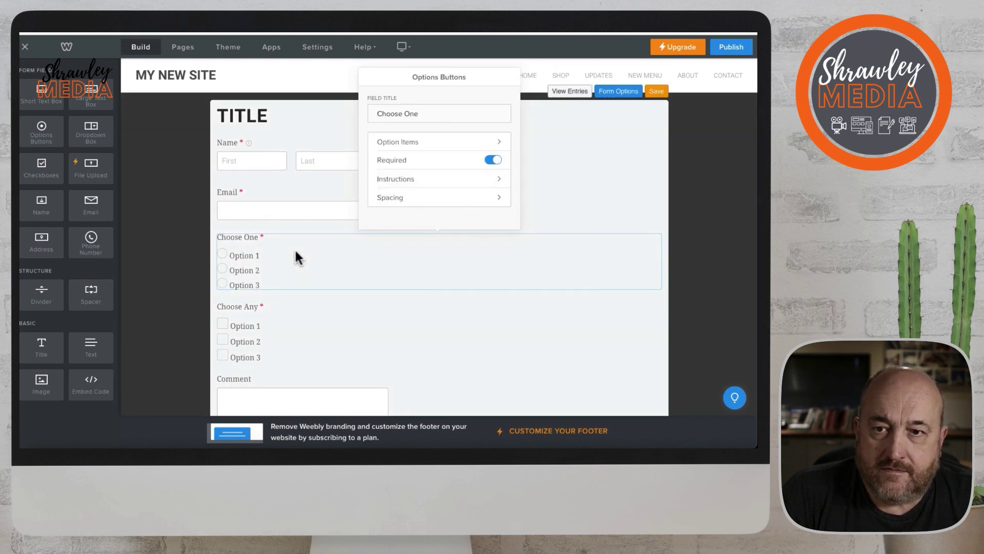
pyautogui.click(445, 145)
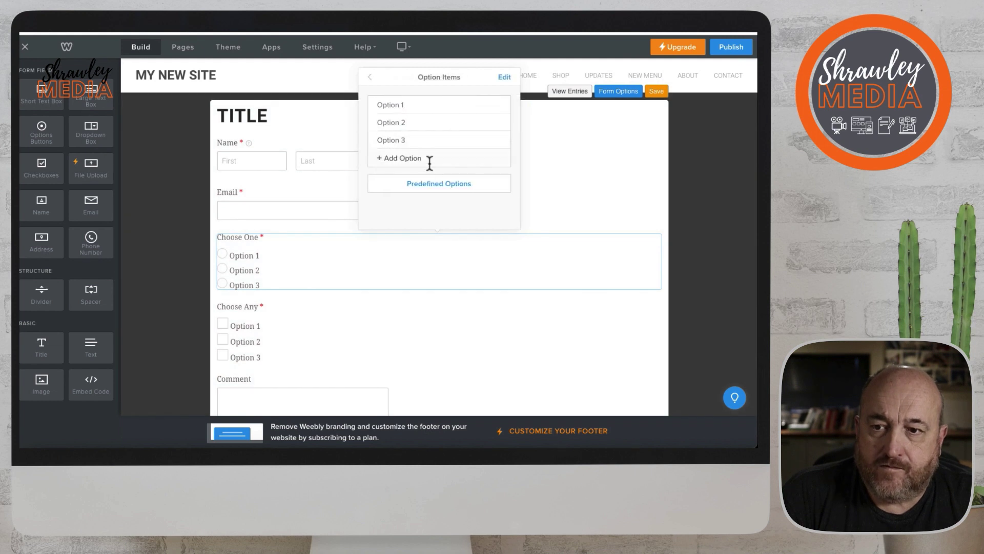
pyautogui.click(544, 196)
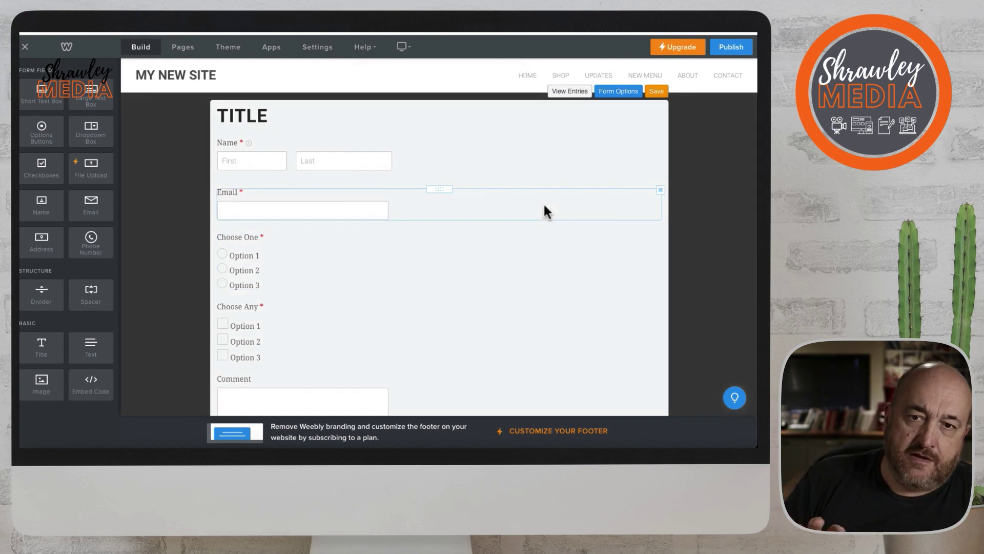
pyautogui.click(660, 235)
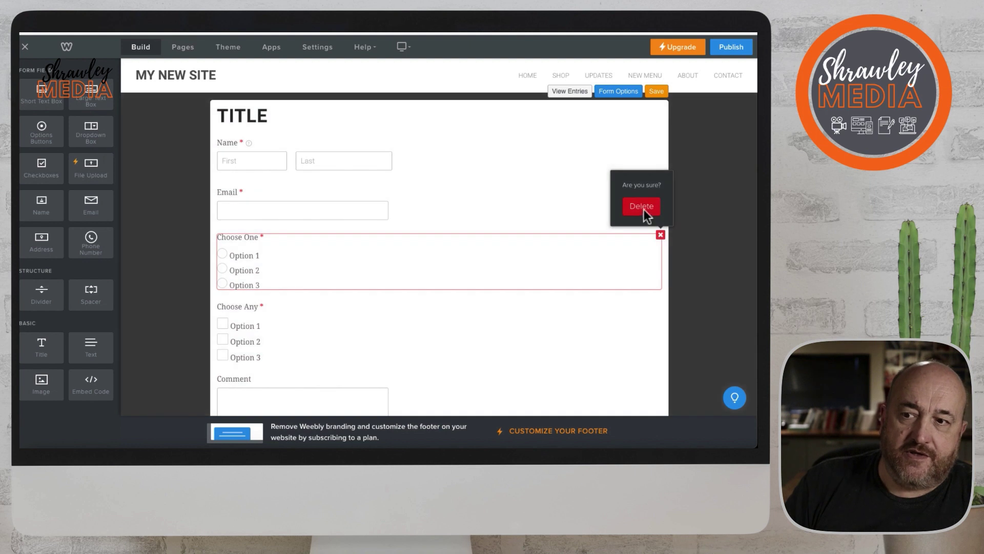
pyautogui.click(643, 209)
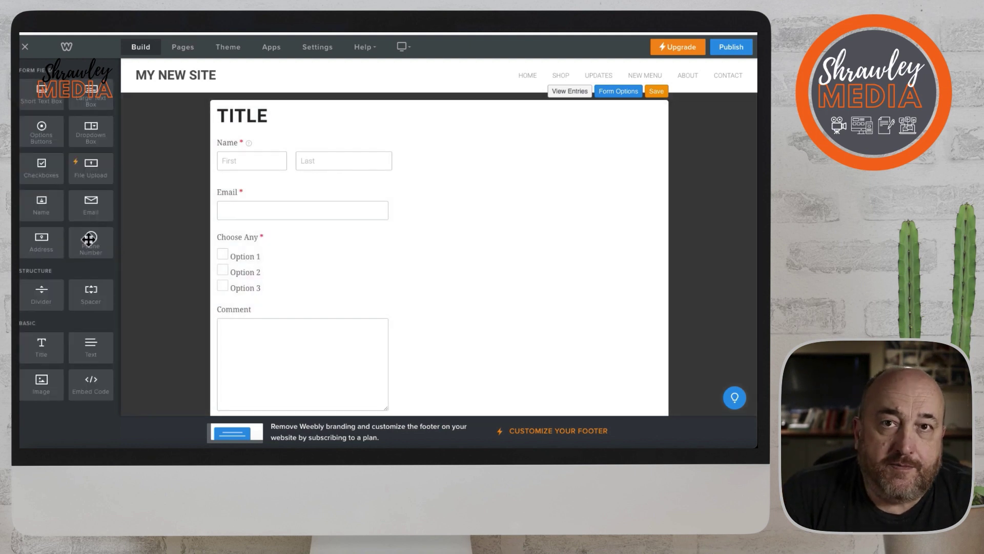
pyautogui.moveTo(89, 239); pyautogui.dragTo(299, 248)
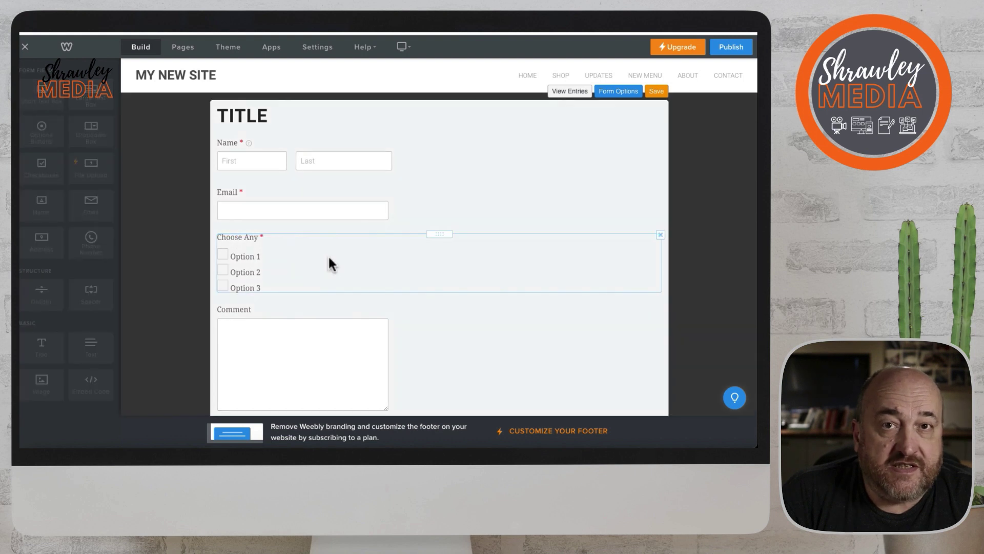
pyautogui.click(359, 259)
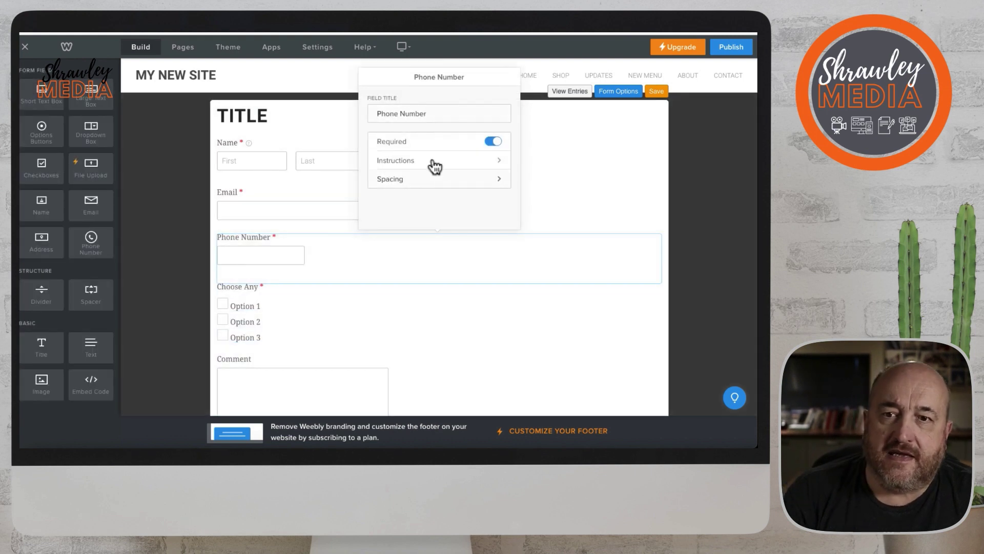
pyautogui.scroll(-2, 433, 185)
pyautogui.scroll(1, 433, 184)
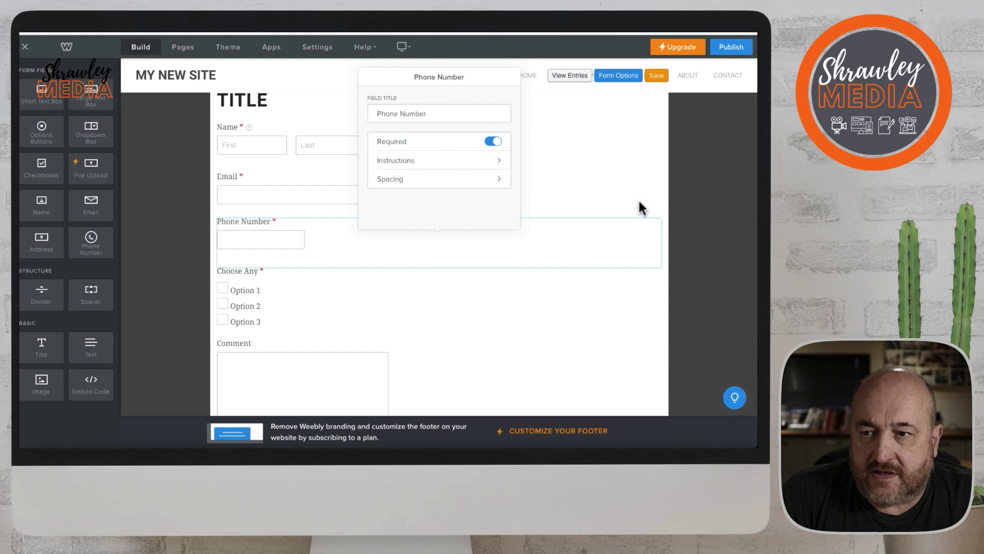
pyautogui.click(643, 203)
pyautogui.click(660, 219)
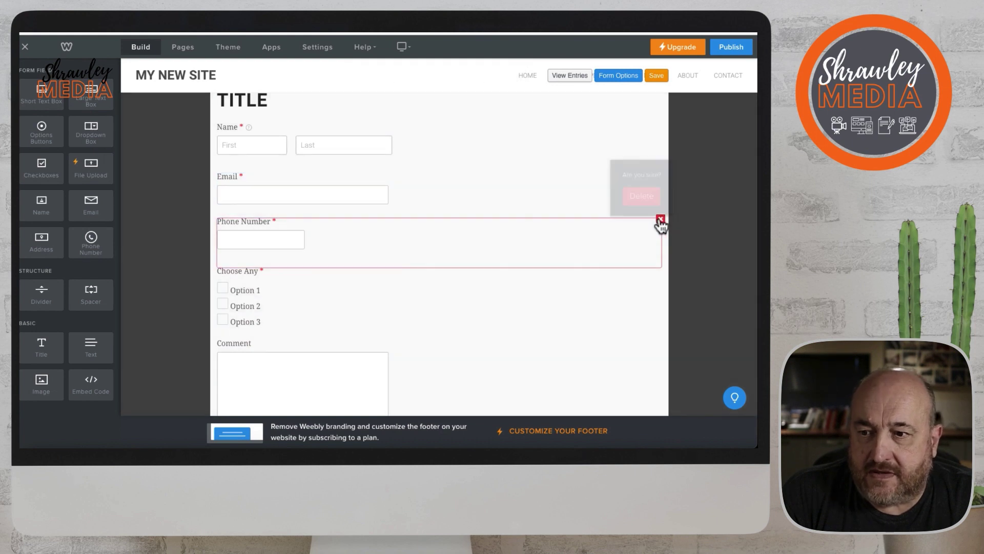
pyautogui.click(638, 191)
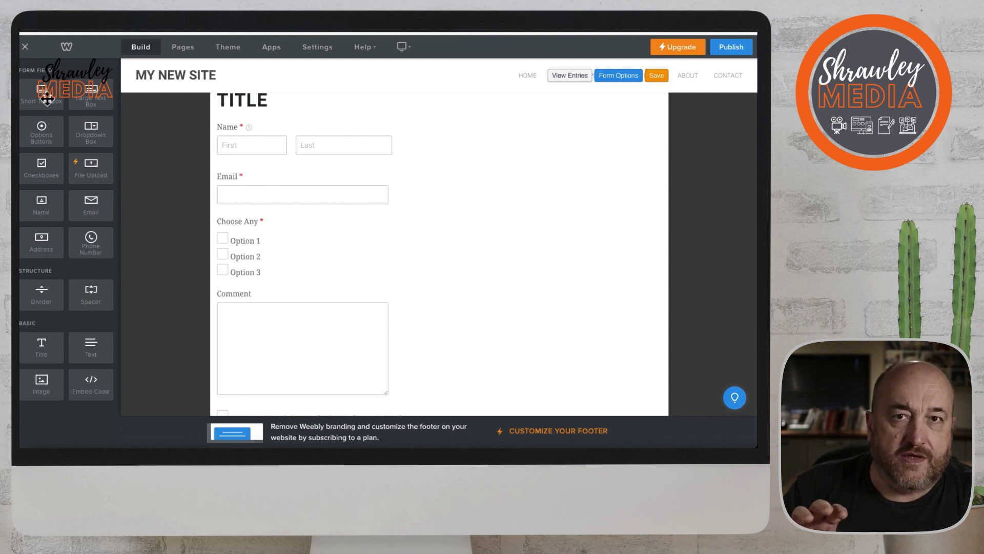
# Add a required 'Untitled' Short Text Box above Name and view its width options.
pyautogui.moveTo(52, 98); pyautogui.dragTo(293, 155)
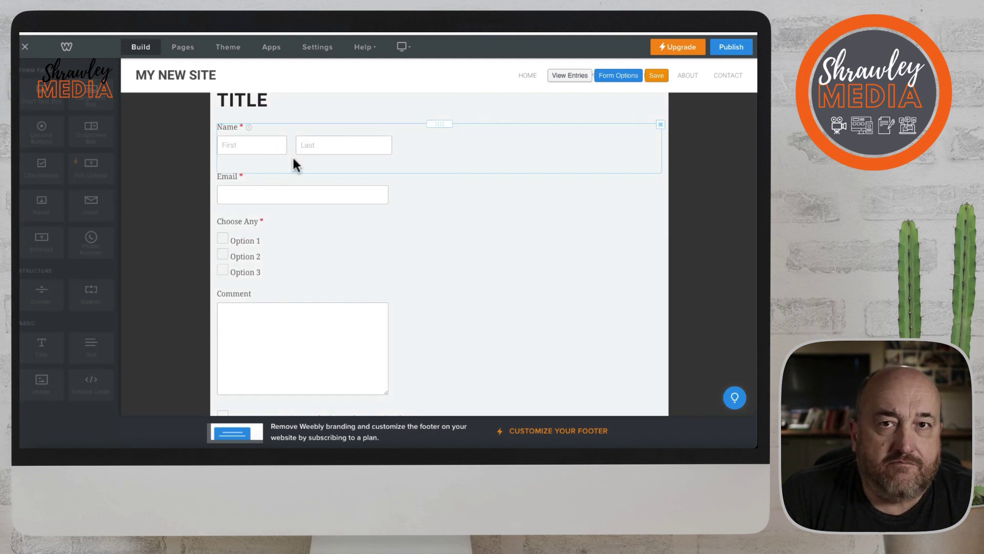
pyautogui.click(254, 146)
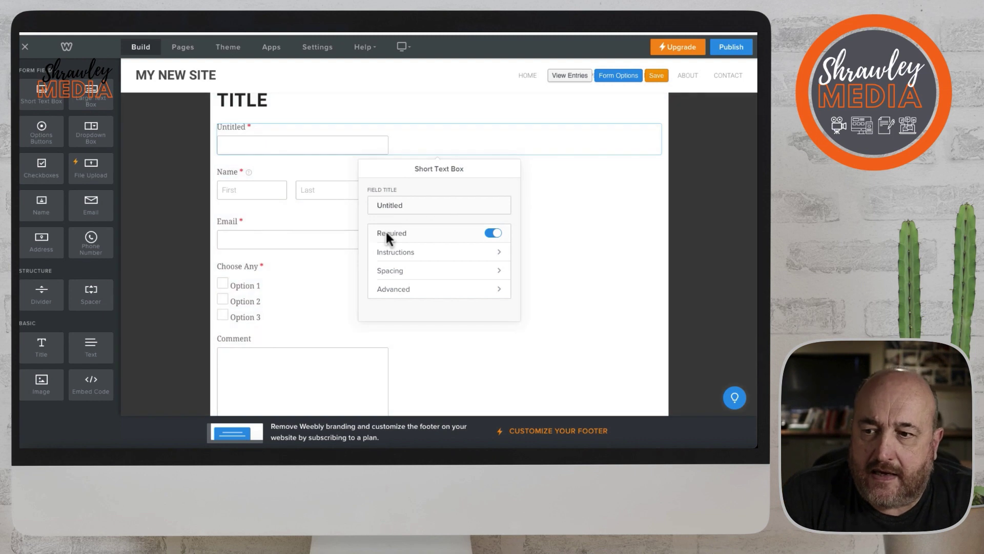
pyautogui.click(426, 296)
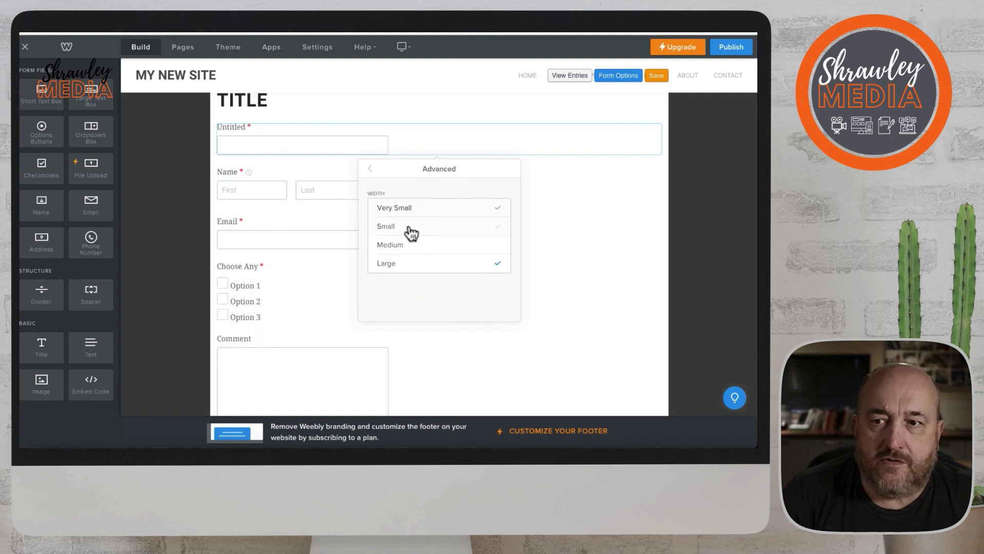
pyautogui.click(369, 171)
pyautogui.click(593, 224)
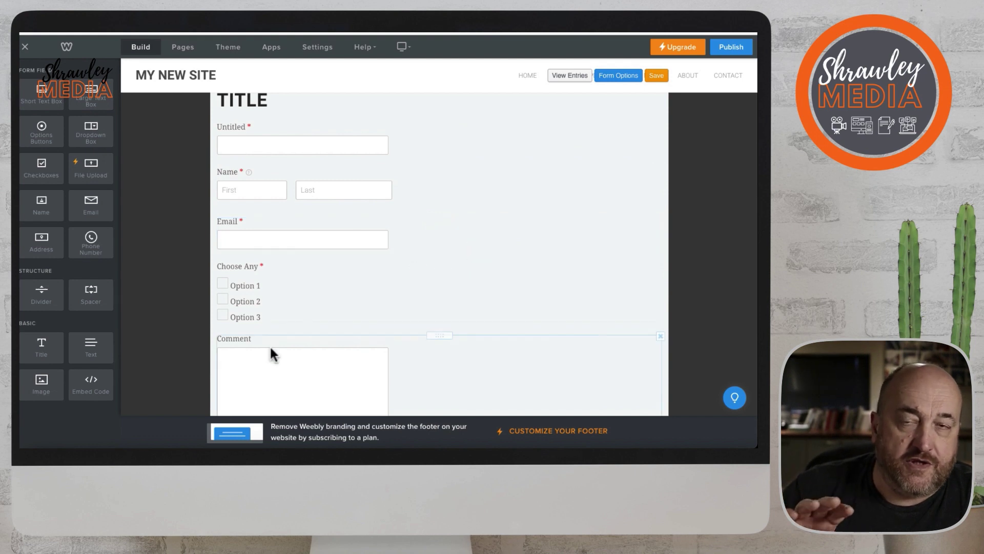
pyautogui.scroll(-1, 279, 334)
pyautogui.scroll(-2, 280, 334)
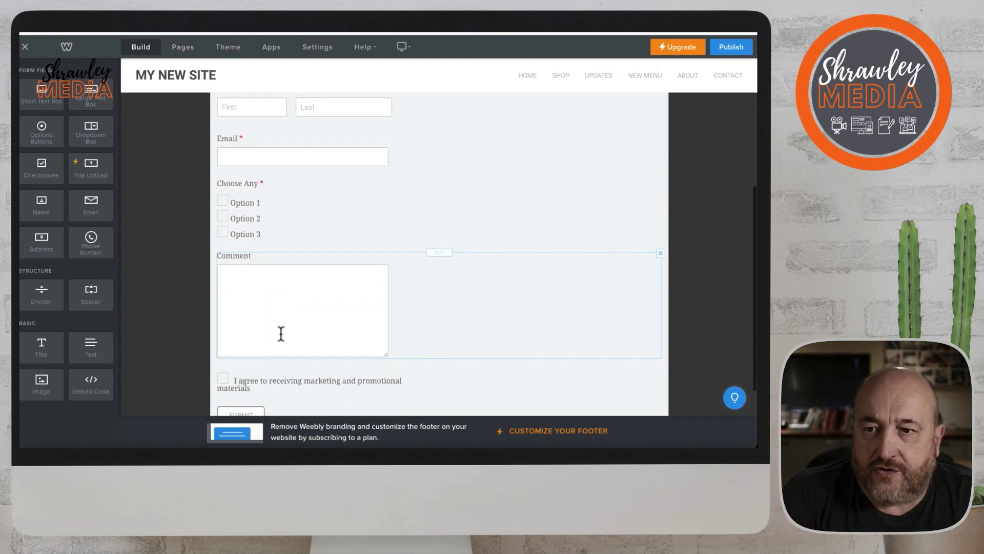
pyautogui.scroll(4, 280, 334)
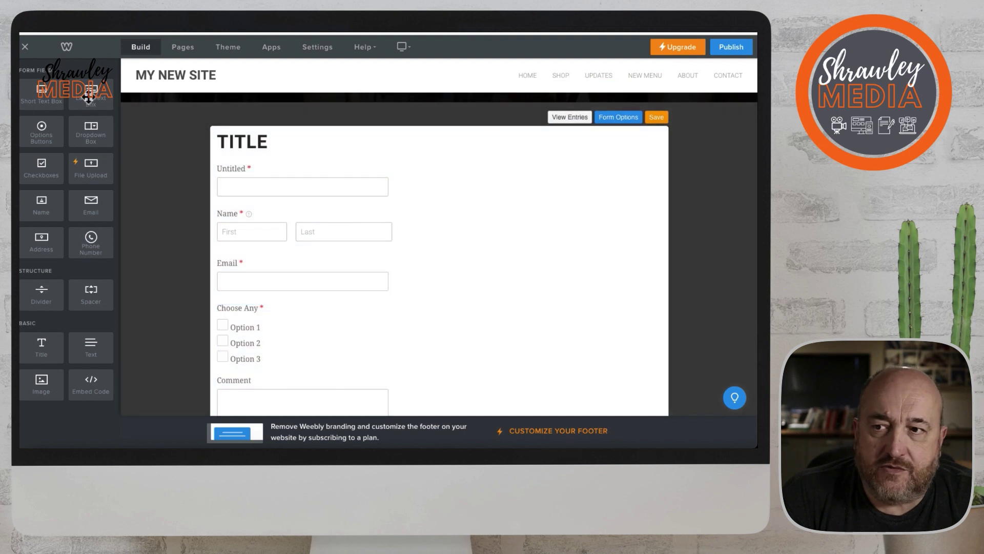
# Skip the upgrade prompt for a Large Text Box and delete the Untitled field.
pyautogui.moveTo(91, 92); pyautogui.dragTo(266, 208)
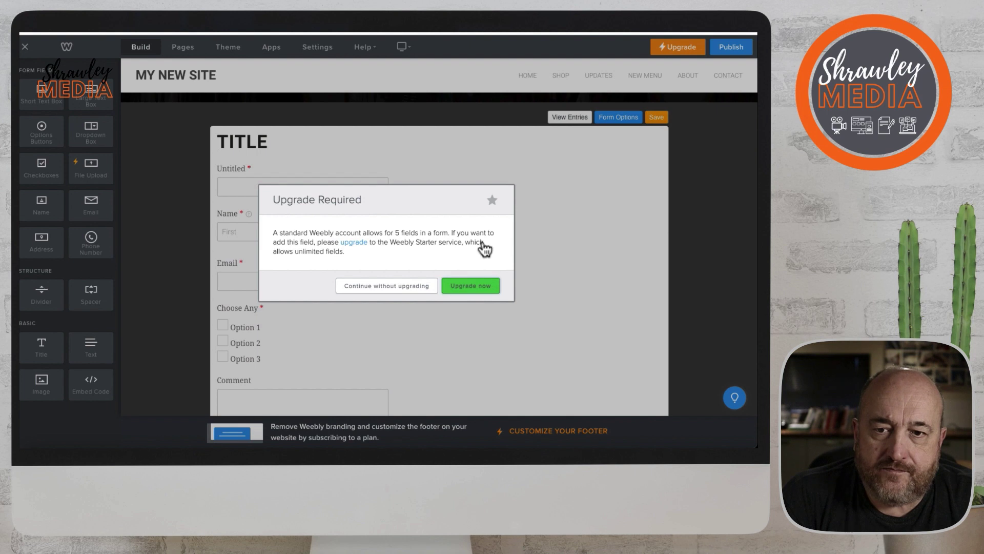
pyautogui.click(398, 291)
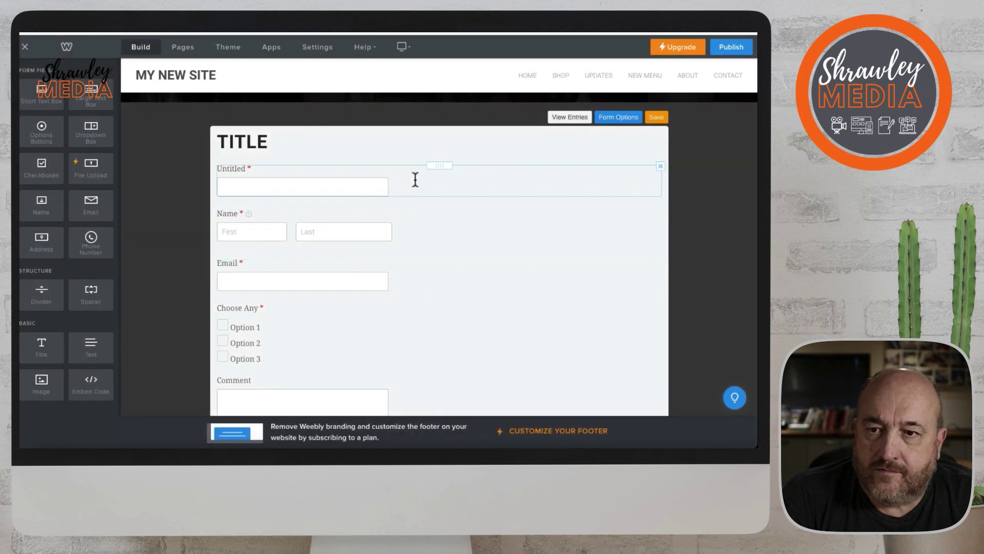
pyautogui.click(661, 166)
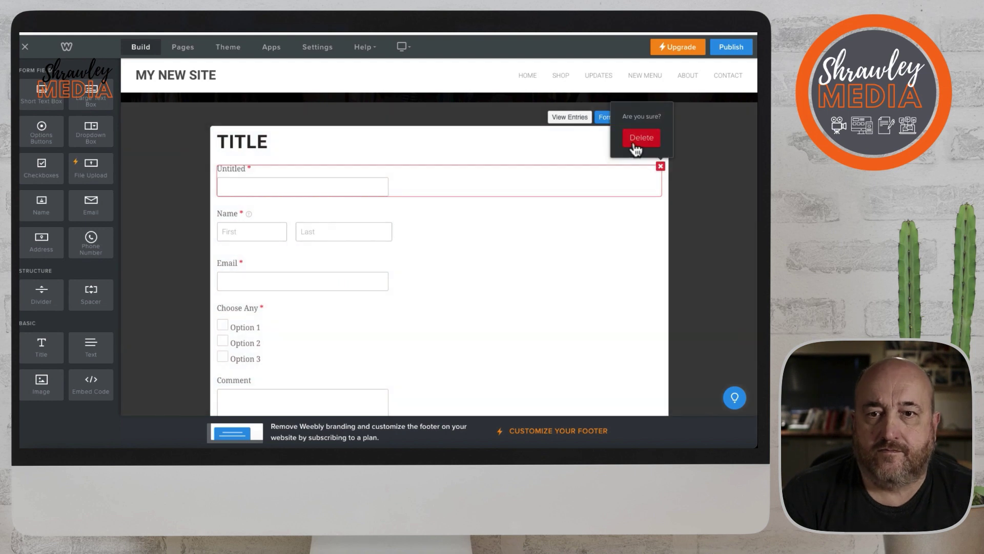
pyautogui.click(638, 137)
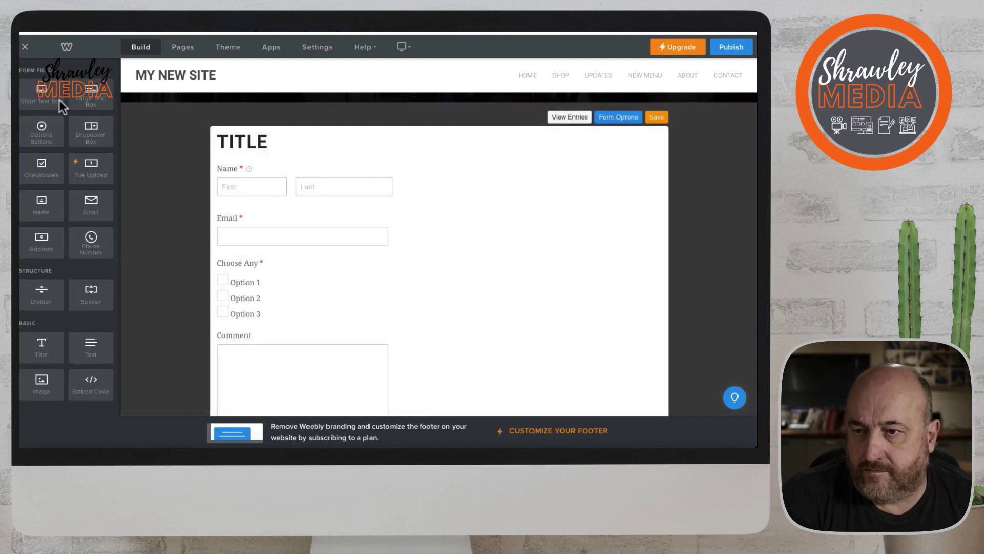
# Add a Large Text Box Comment field above Name and shorten its height.
pyautogui.moveTo(90, 93); pyautogui.dragTo(362, 191)
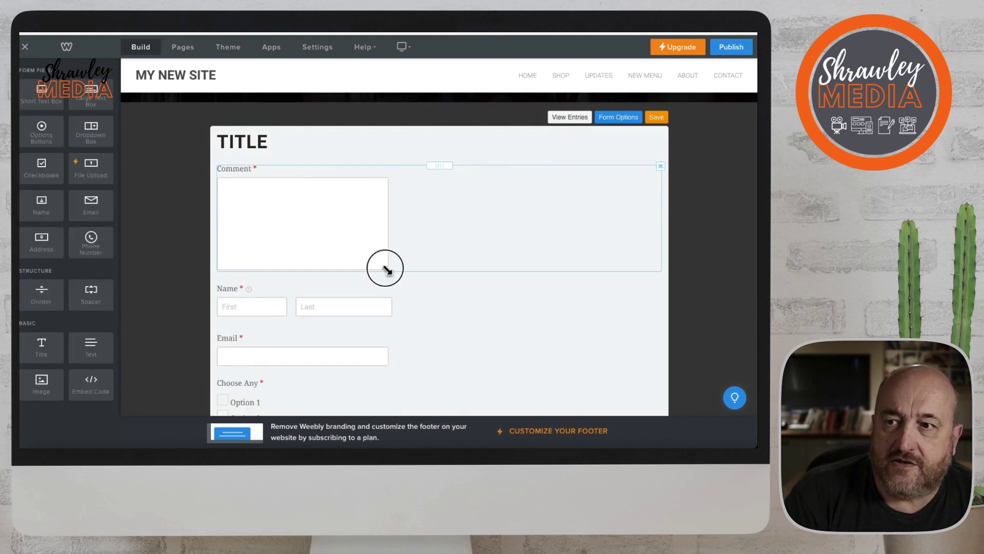
pyautogui.moveTo(385, 268); pyautogui.dragTo(371, 247)
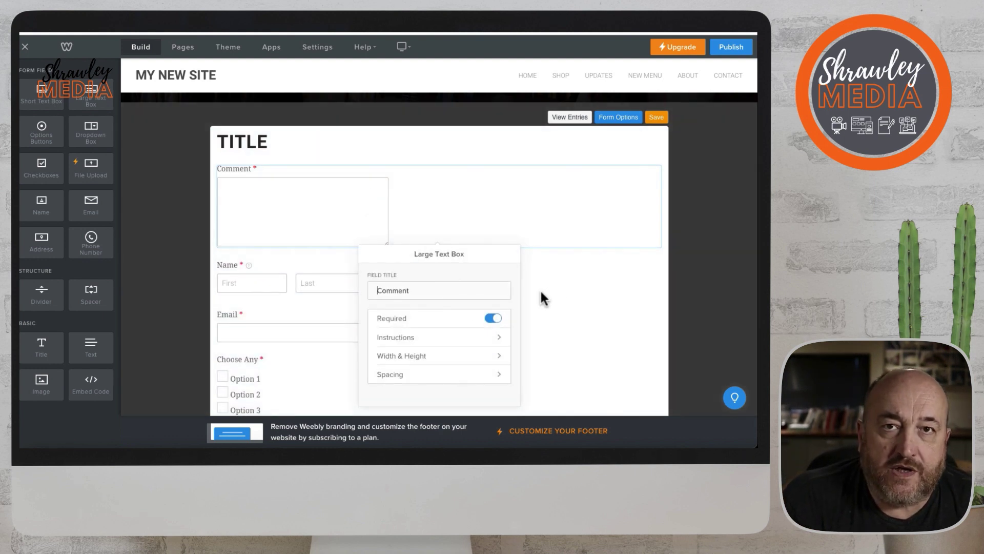
pyautogui.scroll(-1, 491, 346)
# Set the Comment box width to Large.
pyautogui.click(495, 328)
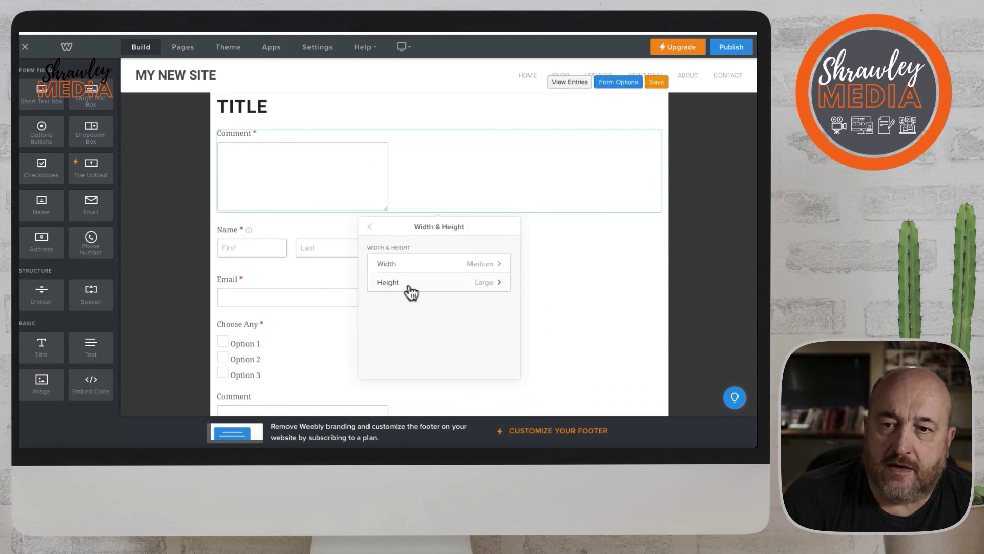
pyautogui.click(498, 266)
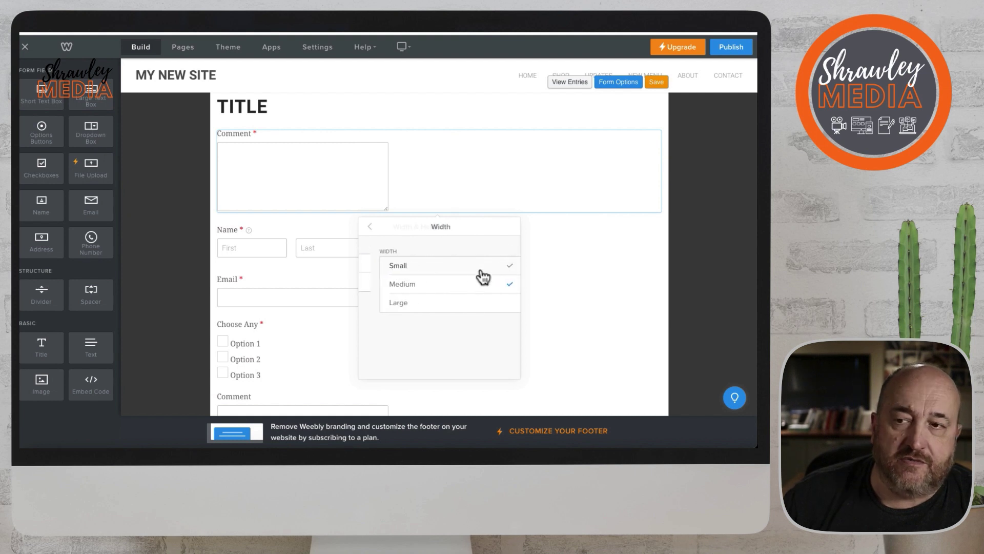
pyautogui.click(452, 303)
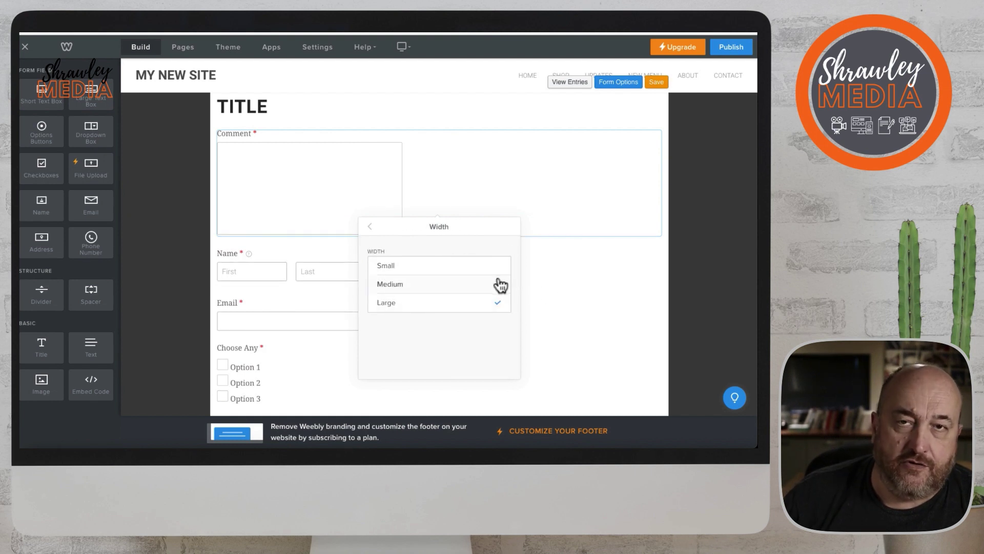
pyautogui.click(584, 286)
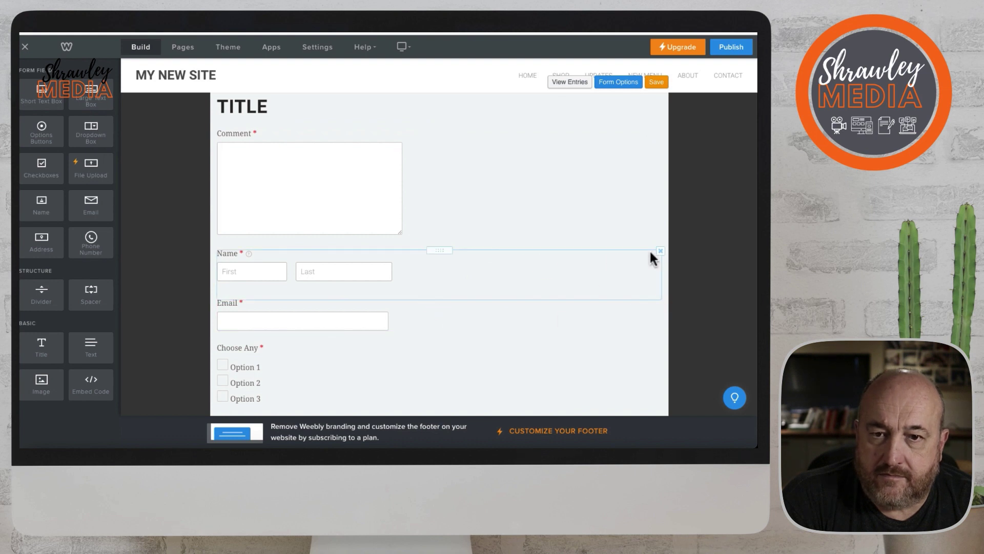
# Delete the Name field and place a Text block above Email.
pyautogui.click(660, 251)
pyautogui.click(641, 223)
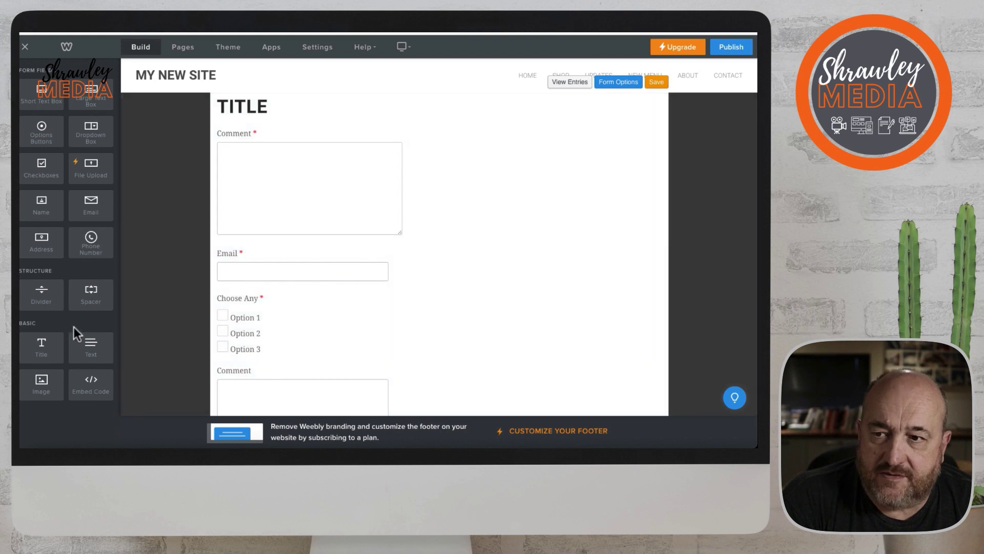
pyautogui.moveTo(91, 352); pyautogui.dragTo(288, 251)
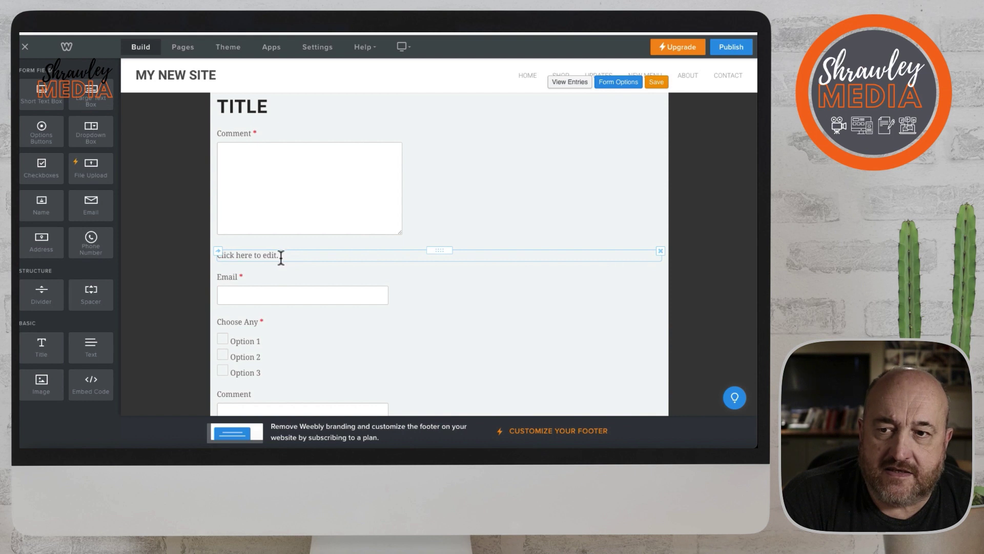
# Type 'This is text you can insert into the form.' into the text block.
pyautogui.click(281, 255)
pyautogui.write('Th')
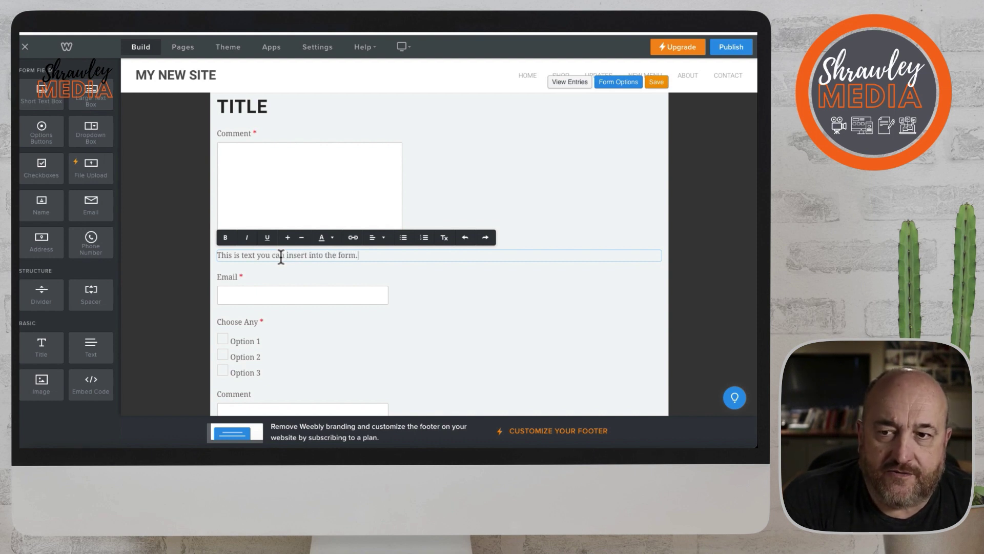
pyautogui.press('Return')
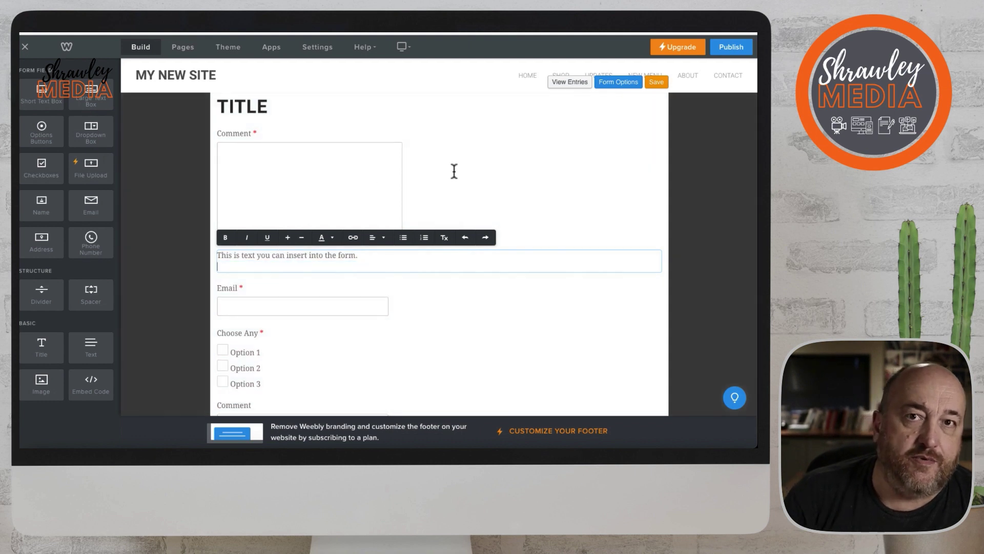
pyautogui.click(453, 168)
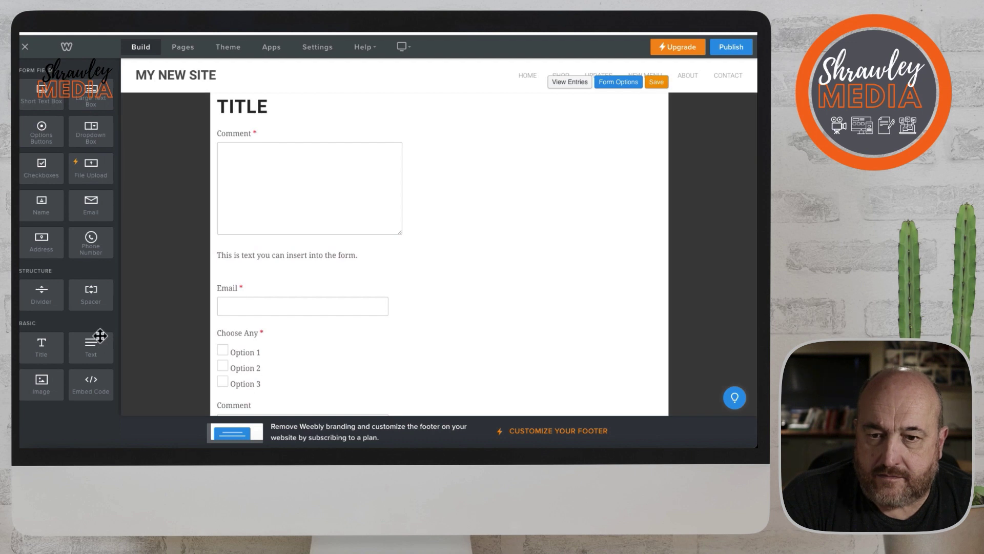
# Add an Image element below the Comment box and upload 'Build your own website logo.png' from the computer.
pyautogui.moveTo(41, 384); pyautogui.dragTo(292, 251)
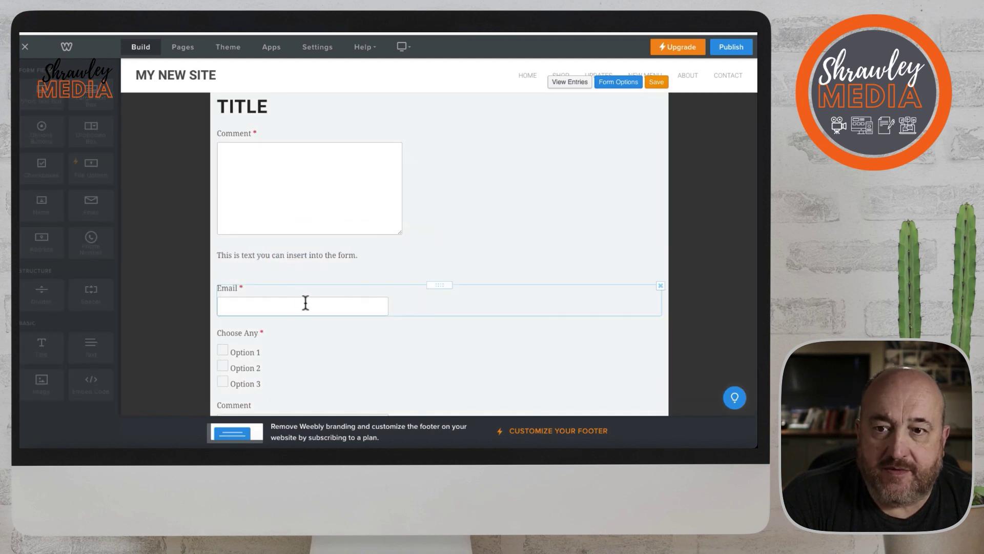
pyautogui.click(434, 298)
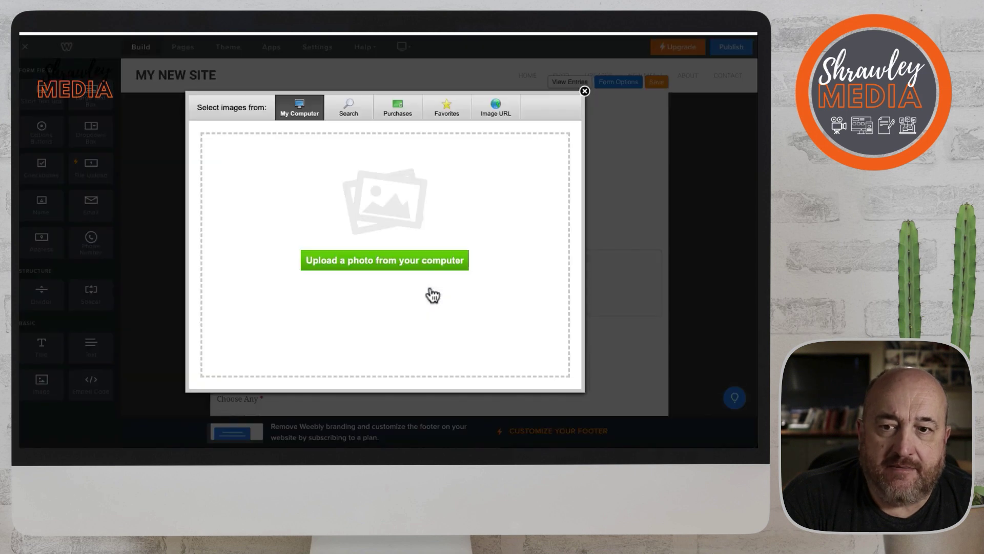
pyautogui.click(229, 171)
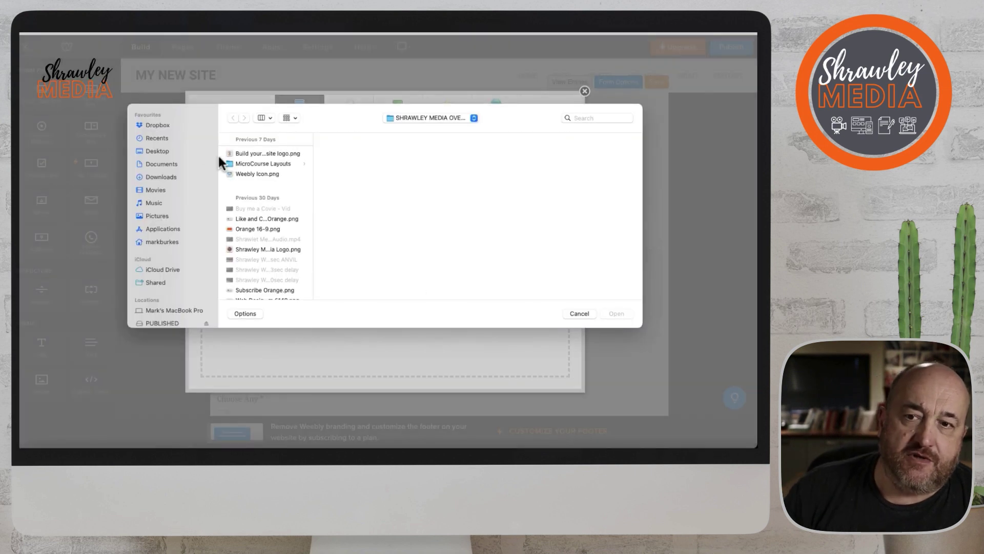
pyautogui.click(256, 154)
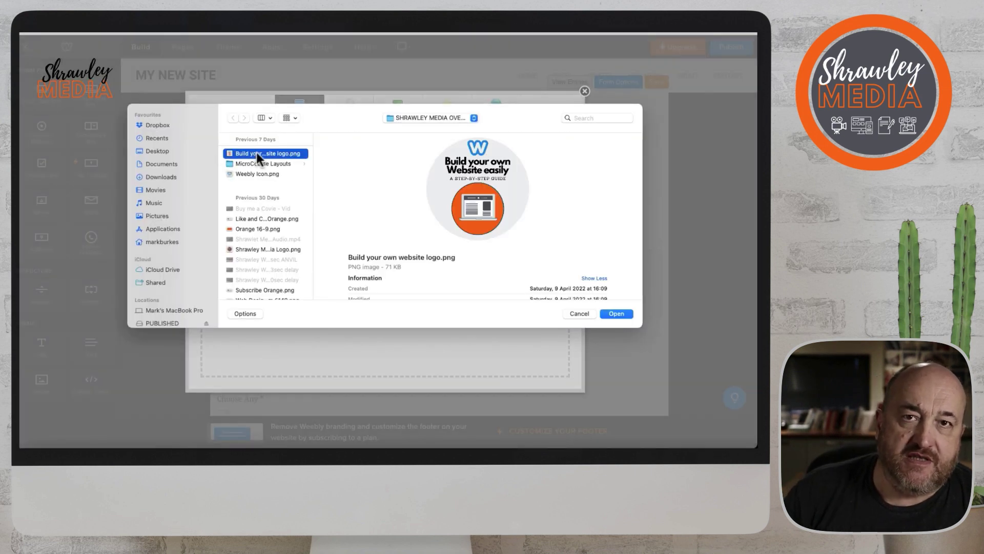
pyautogui.click(617, 312)
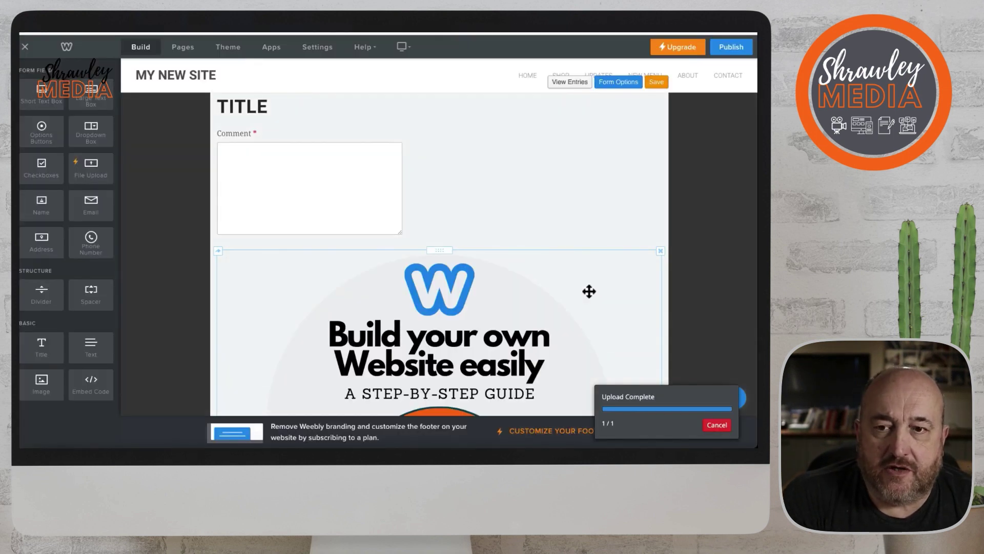
pyautogui.scroll(-4, 535, 301)
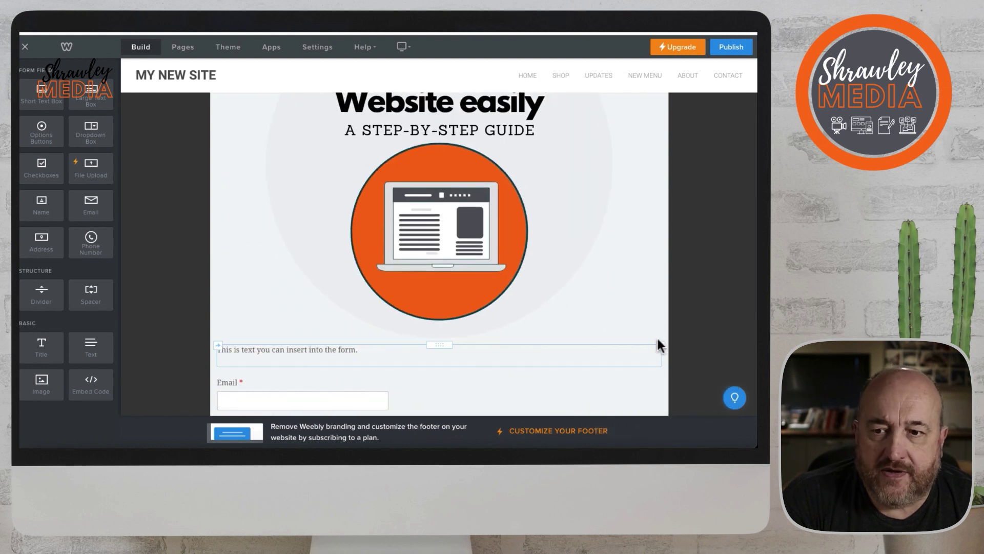
# Shrink the logo and place the instruction text in a column beside it.
pyautogui.moveTo(607, 332); pyautogui.dragTo(330, 143)
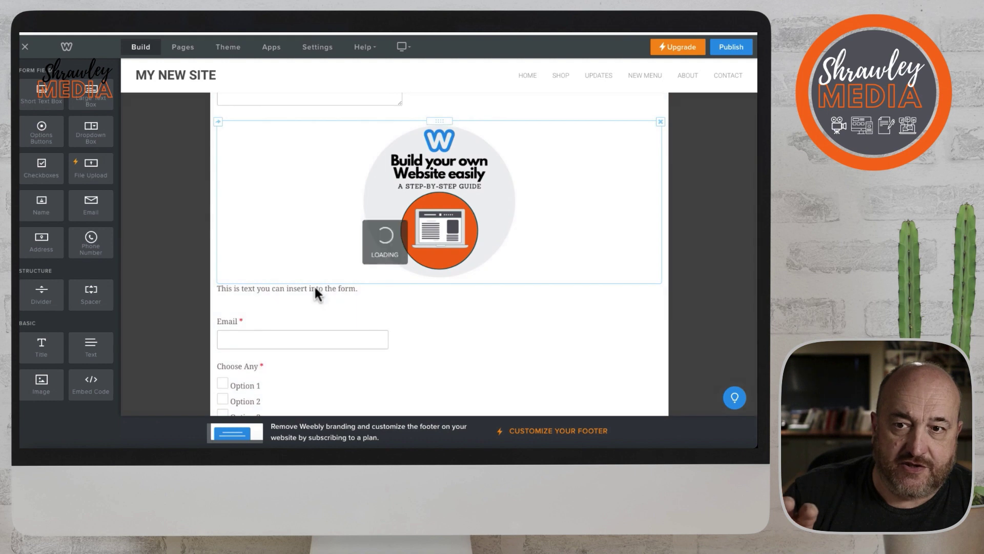
pyautogui.moveTo(439, 283); pyautogui.dragTo(212, 153)
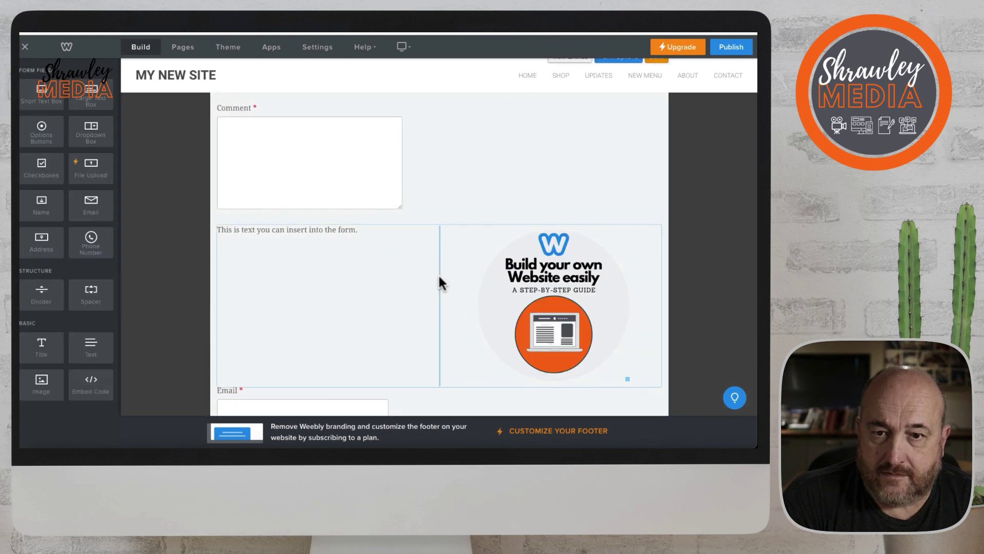
pyautogui.moveTo(440, 275); pyautogui.dragTo(372, 273)
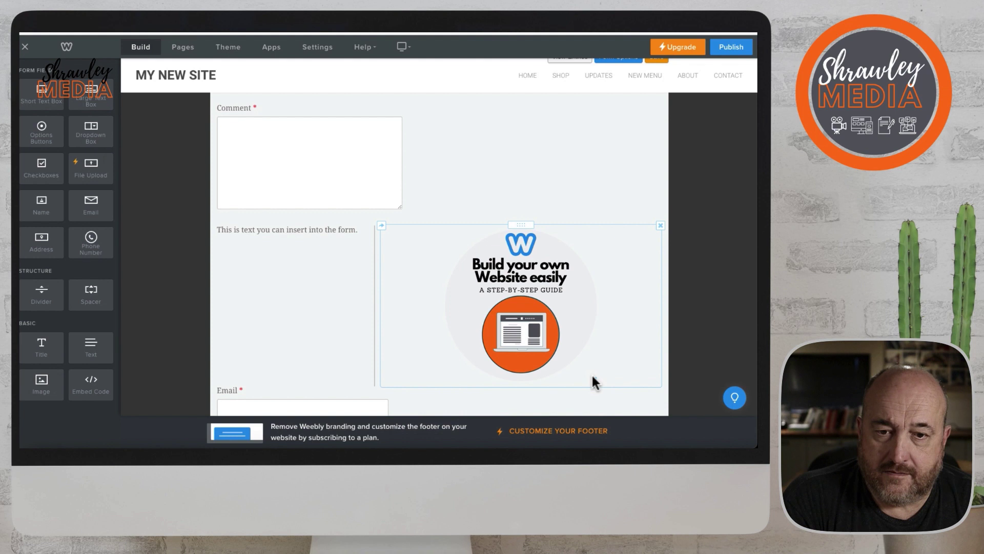
pyautogui.moveTo(592, 376); pyautogui.dragTo(519, 300)
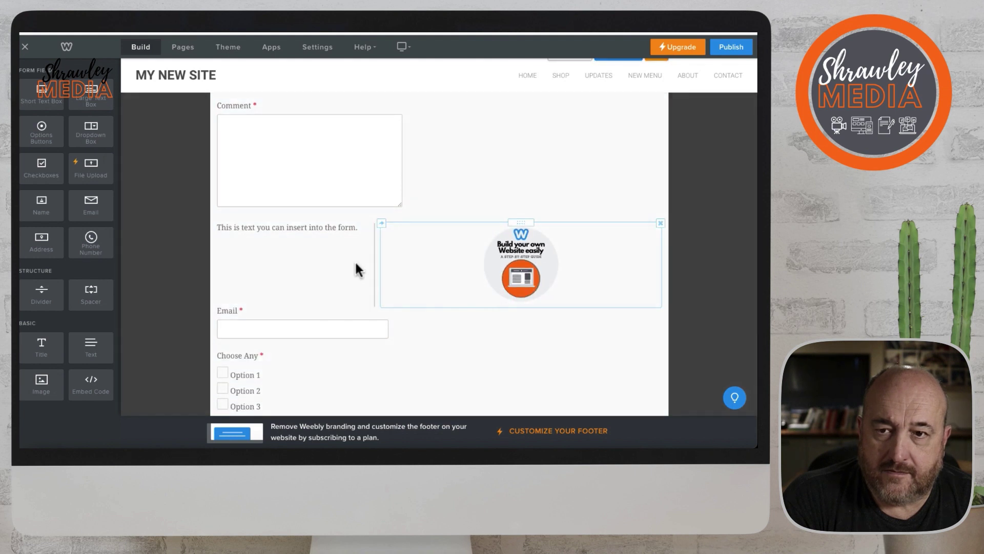
pyautogui.moveTo(374, 257); pyautogui.dragTo(517, 262)
pyautogui.click(407, 236)
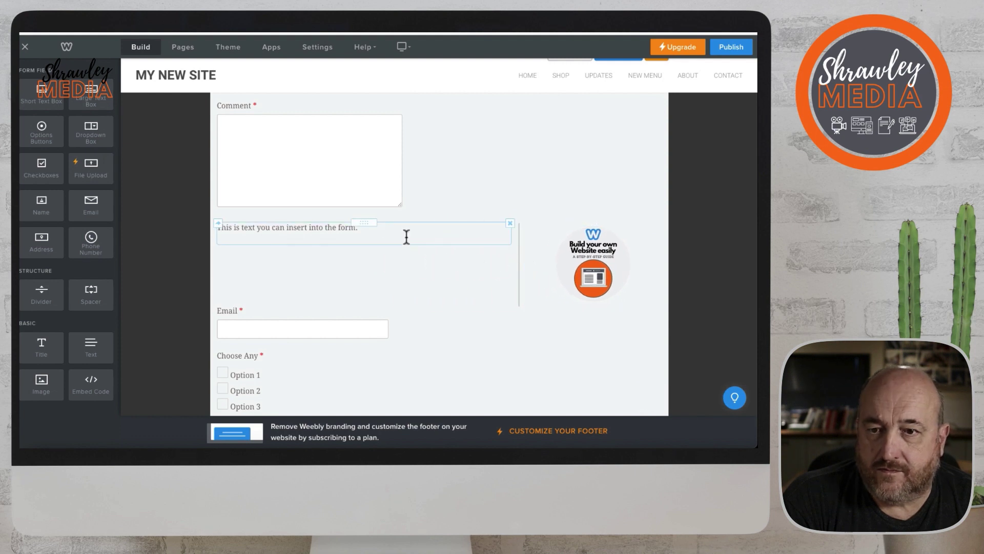
# Put the logo left of the one-line text, fine-tune its size, and add a Spacer below.
pyautogui.moveTo(594, 222); pyautogui.dragTo(217, 227)
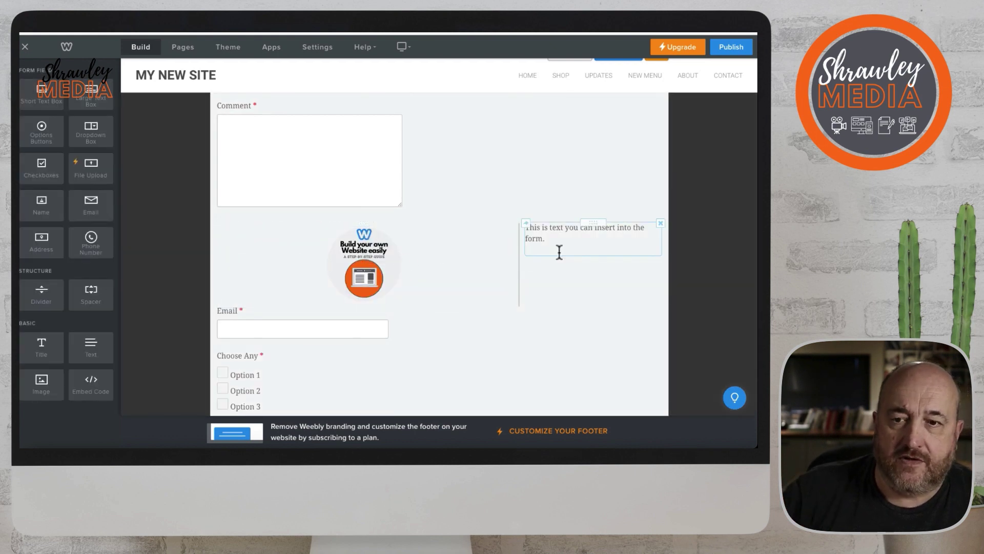
pyautogui.moveTo(519, 251); pyautogui.dragTo(323, 245)
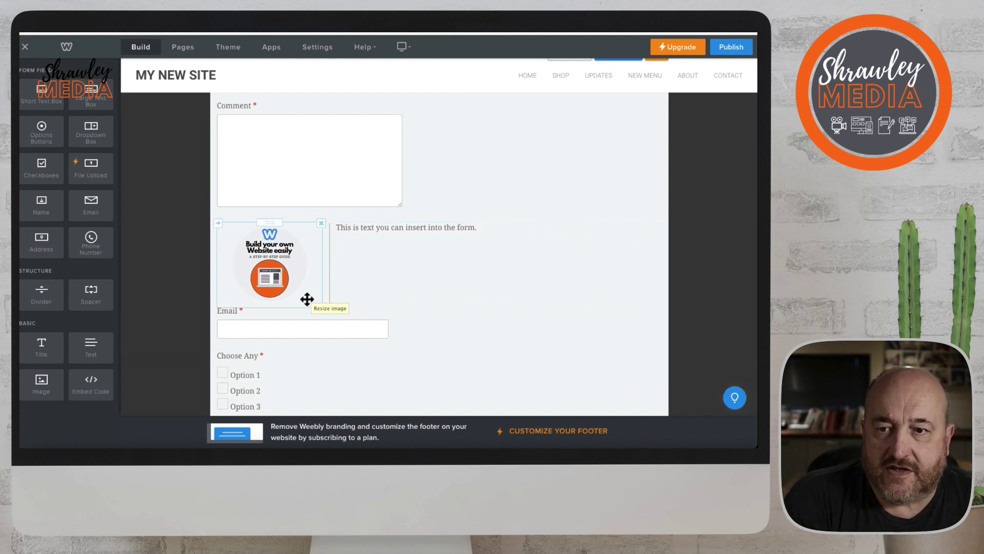
pyautogui.moveTo(305, 300); pyautogui.dragTo(322, 314)
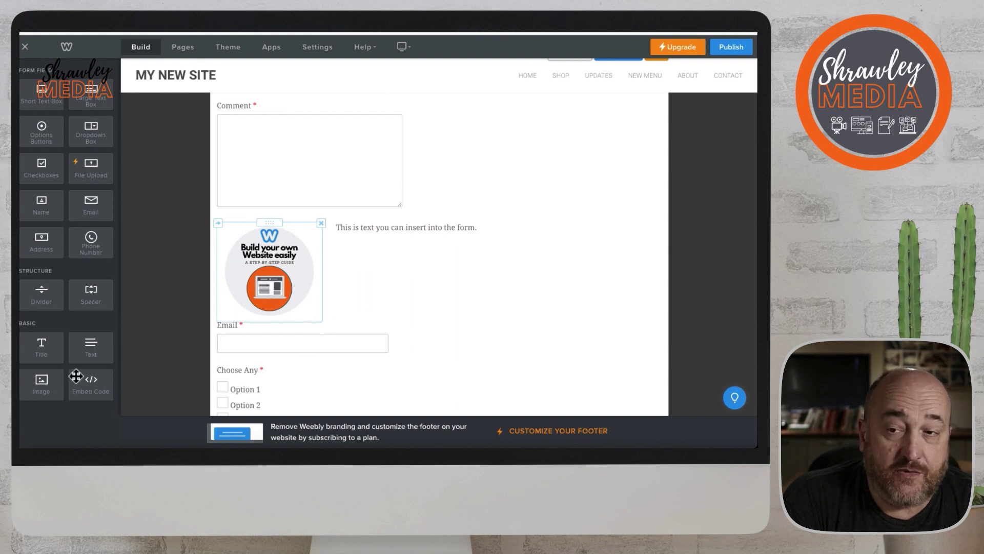
pyautogui.moveTo(87, 290); pyautogui.dragTo(338, 325)
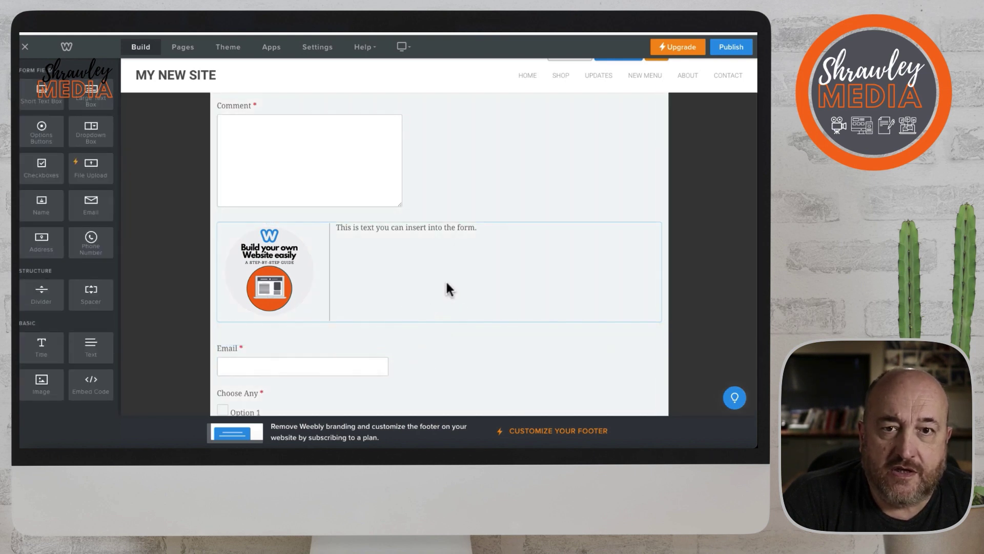
# Save the edited contact form with the orange Save button on the form toolbar.
pyautogui.scroll(2, 499, 285)
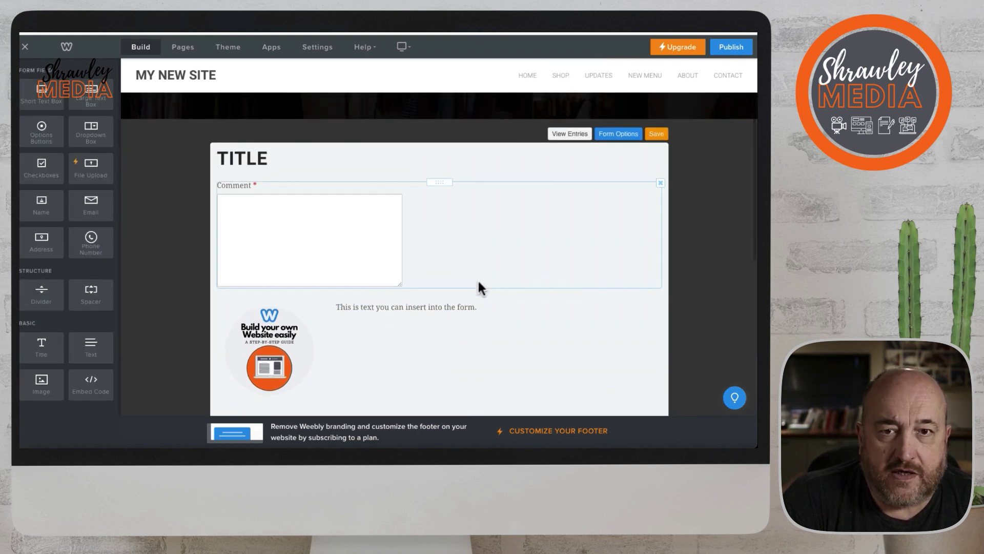
pyautogui.scroll(-2, 478, 278)
pyautogui.scroll(3, 478, 282)
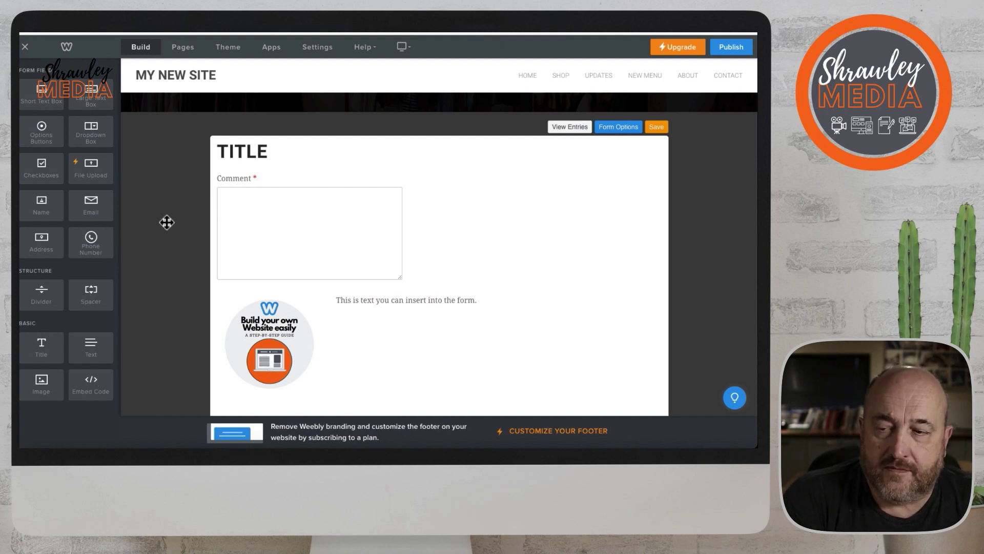
pyautogui.click(656, 127)
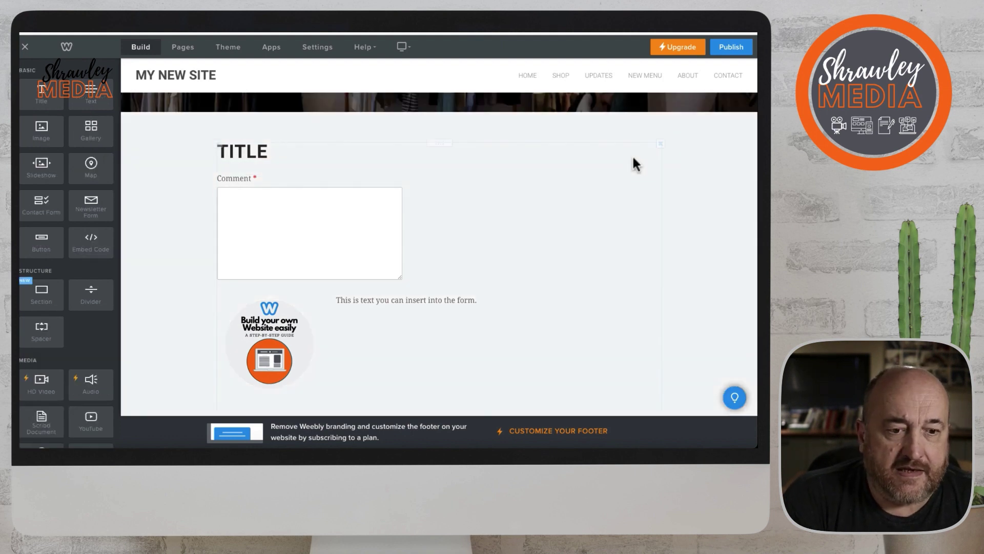